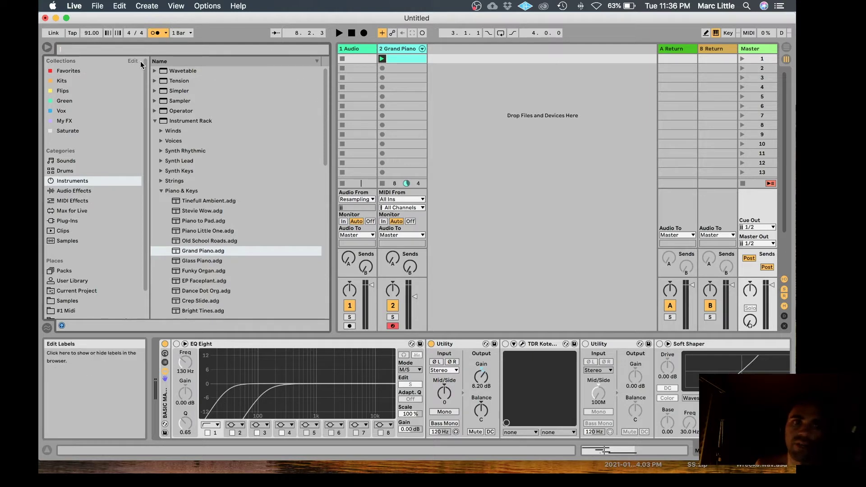
# Open the Grand Piano track's clip in the note editor to view its notes, and play the clip
pyautogui.scroll(-1, 156, 79)
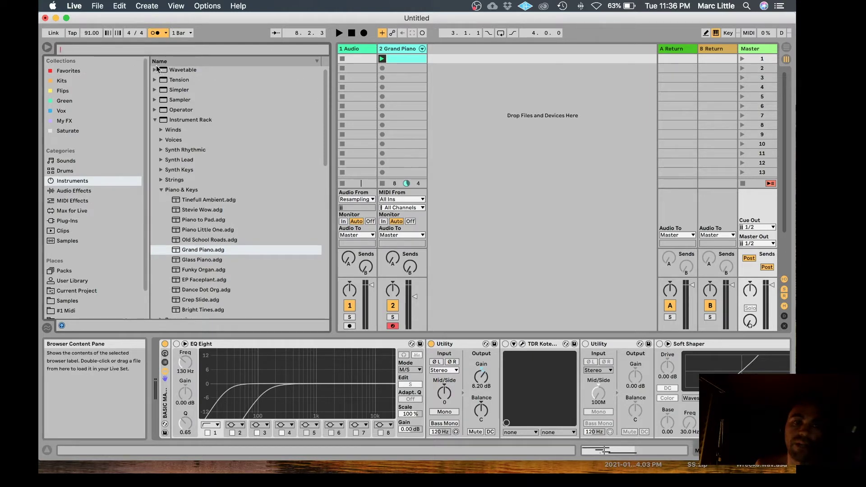
pyautogui.click(397, 48)
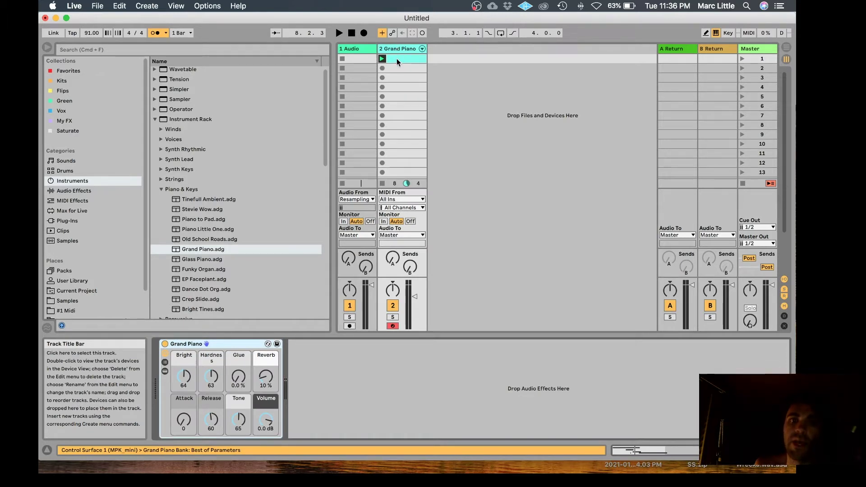
pyautogui.doubleClick(405, 63)
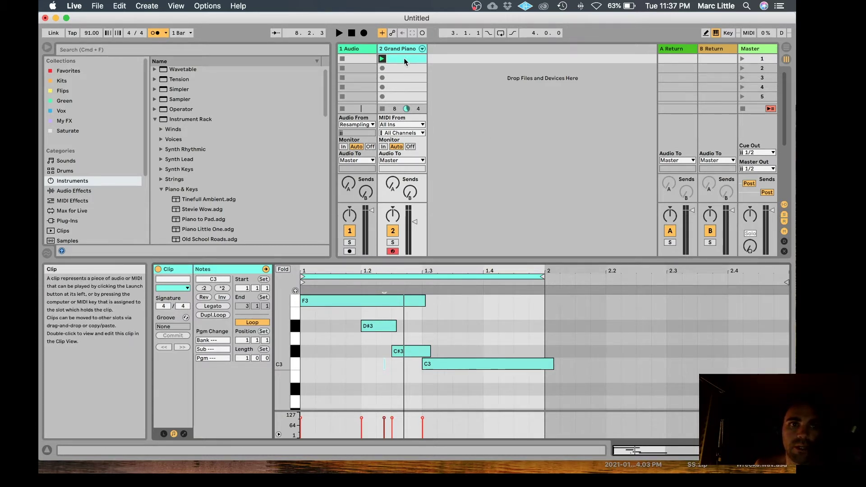
pyautogui.moveTo(529, 472)
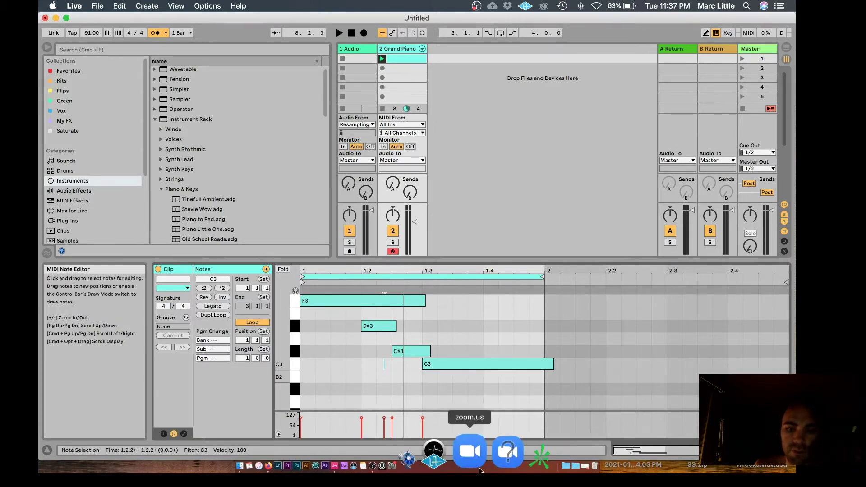
pyautogui.click(384, 58)
# Raise the Grand Piano instrument's Reverb to 24 %
pyautogui.click(397, 51)
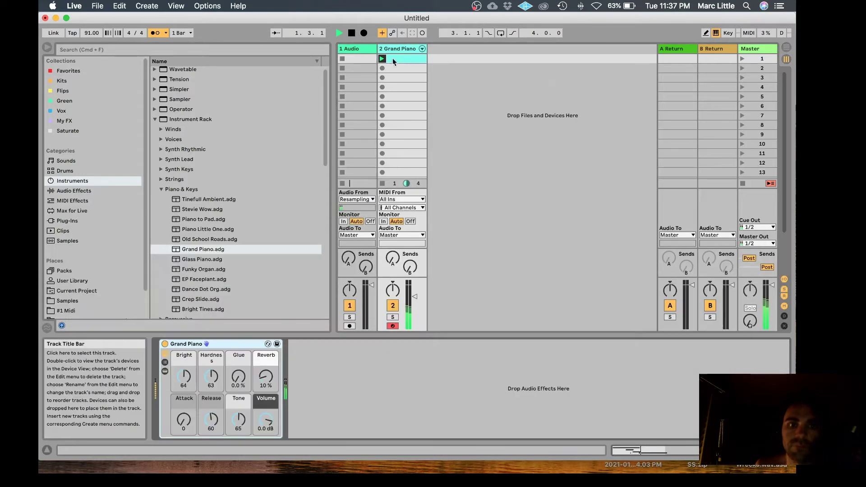
pyautogui.moveTo(264, 386); pyautogui.dragTo(264, 374)
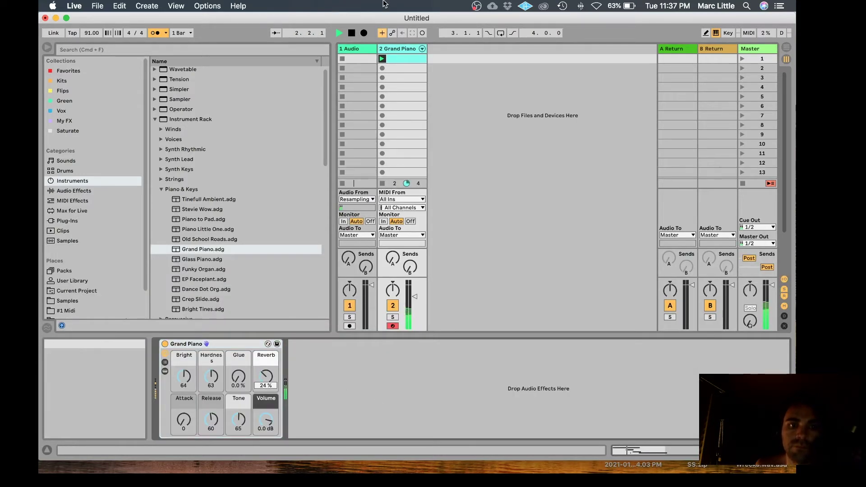
# Move the RO-140 reverb from the Audio track to the Grand Piano track, then activate it and show its interface
pyautogui.click(361, 50)
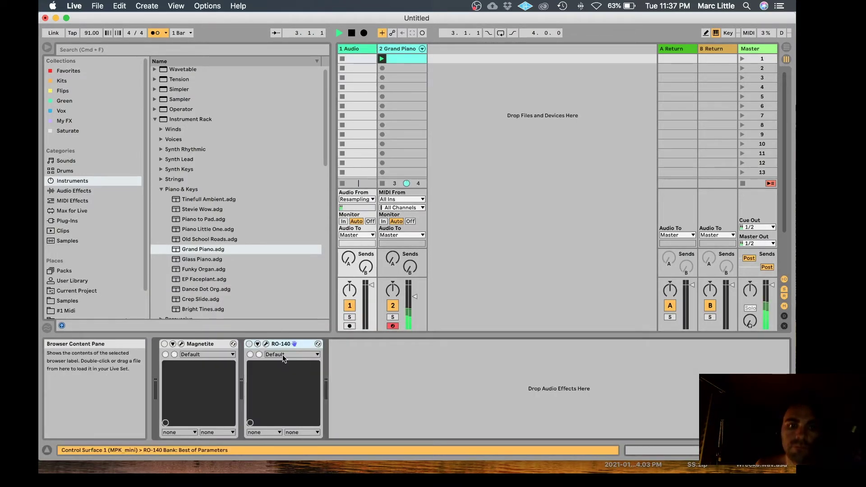
pyautogui.moveTo(392, 54); pyautogui.dragTo(313, 383)
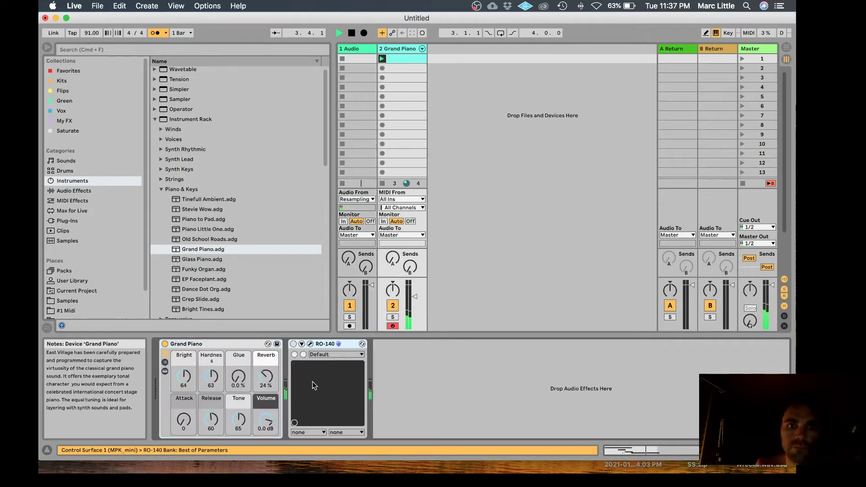
pyautogui.click(303, 345)
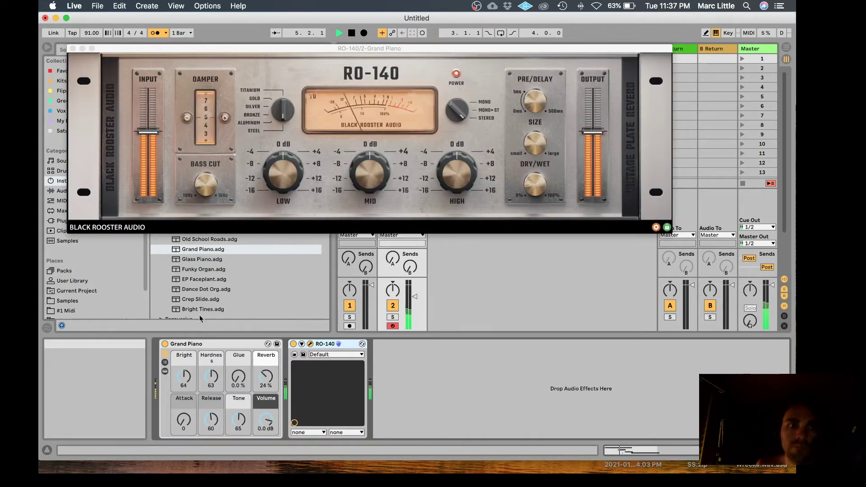
# Set the Grand Piano instrument's own Reverb to 0 % and stop playback
pyautogui.moveTo(267, 376); pyautogui.dragTo(267, 405)
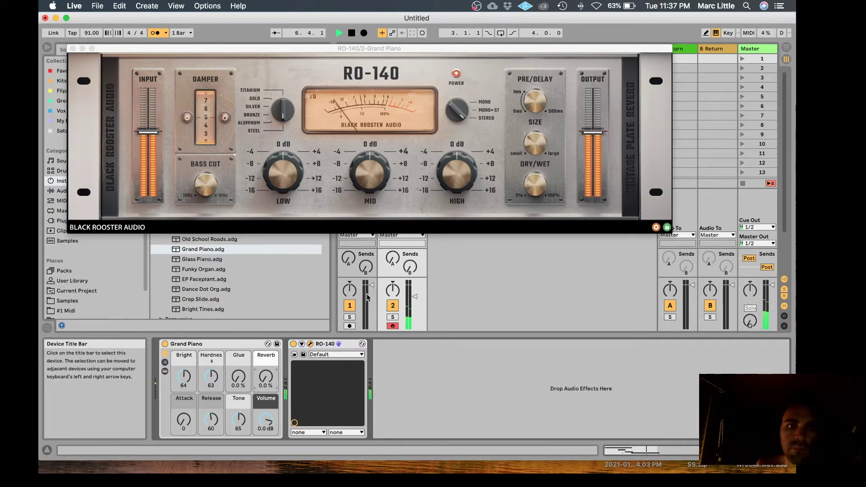
pyautogui.press('space')
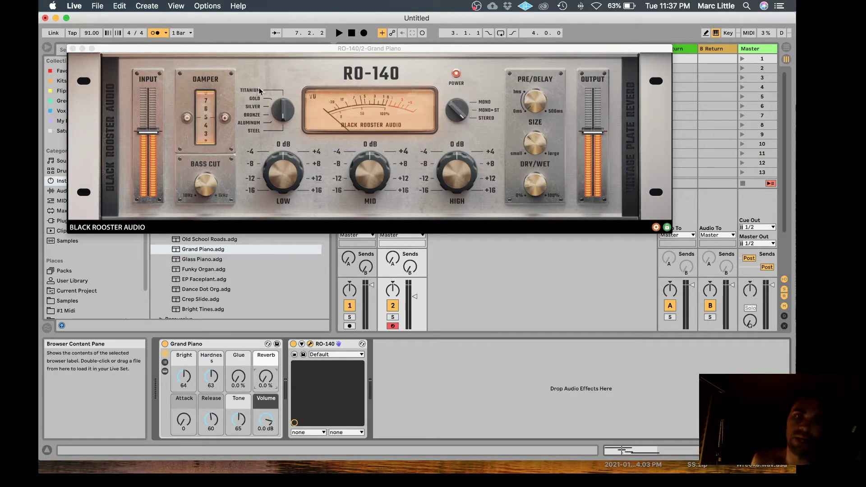
# Adjust the RO-140's plate material and slightly lower its output level while the piano clip plays
pyautogui.moveTo(284, 110); pyautogui.dragTo(283, 44)
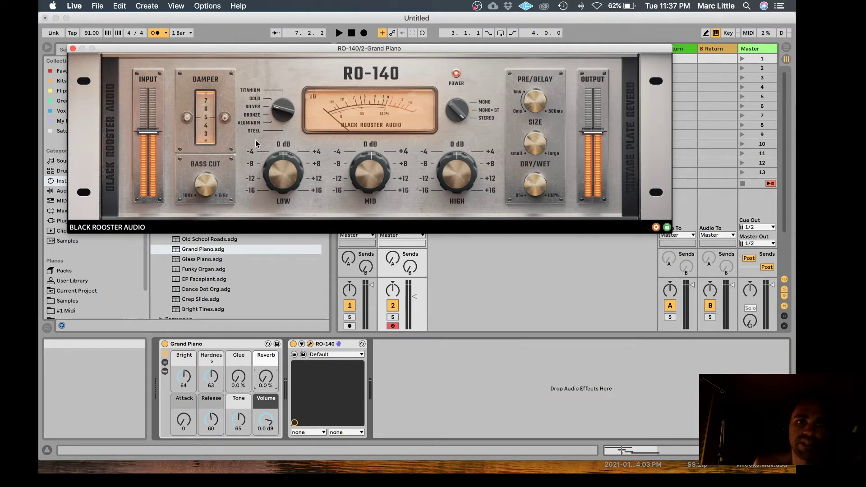
pyautogui.press('space')
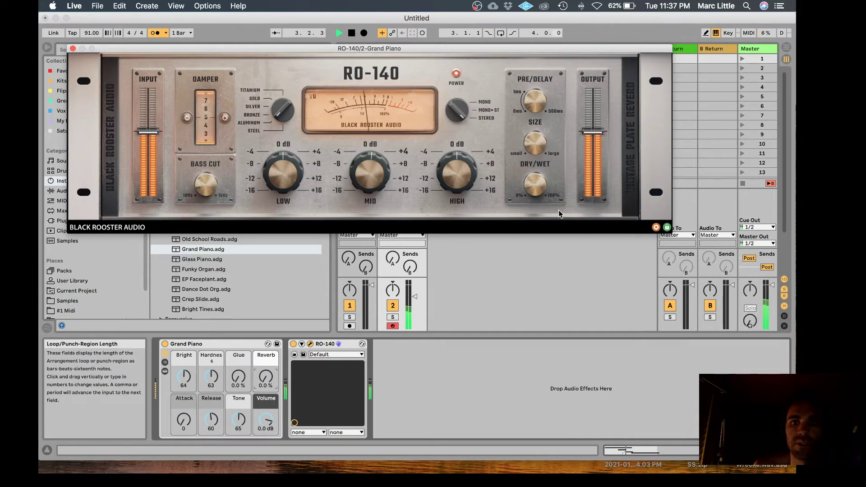
pyautogui.moveTo(601, 134); pyautogui.dragTo(601, 145)
pyautogui.click(72, 48)
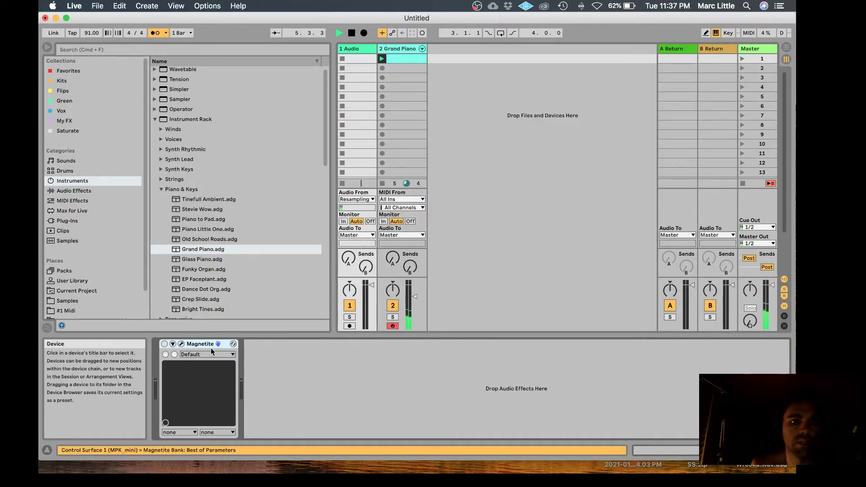
# Move the Magnetite tape effect from the Audio track to the Grand Piano track after RO-140, and show its interface
pyautogui.moveTo(210, 346); pyautogui.dragTo(406, 49)
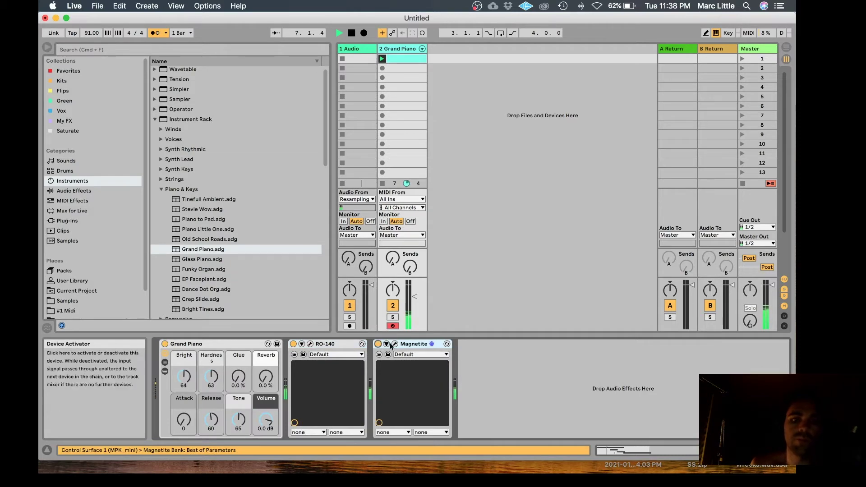
pyautogui.click(395, 344)
# Raise Magnetite's record level slightly and turn Wow Flutter up to roughly a third of its range
pyautogui.moveTo(202, 113); pyautogui.dragTo(202, 110)
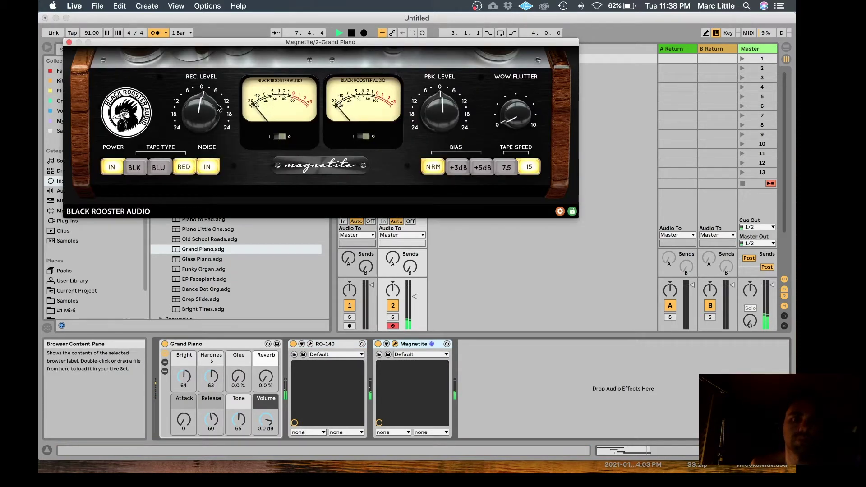
pyautogui.moveTo(521, 111); pyautogui.dragTo(528, 63)
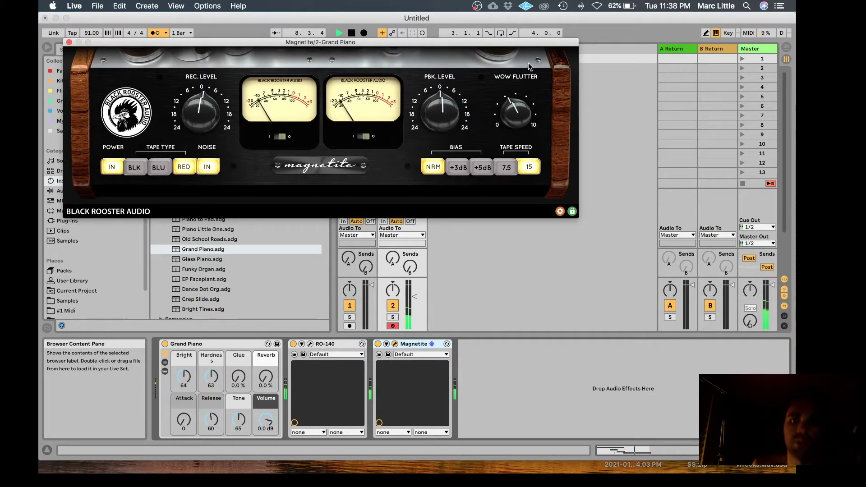
pyautogui.moveTo(518, 113); pyautogui.dragTo(515, 121)
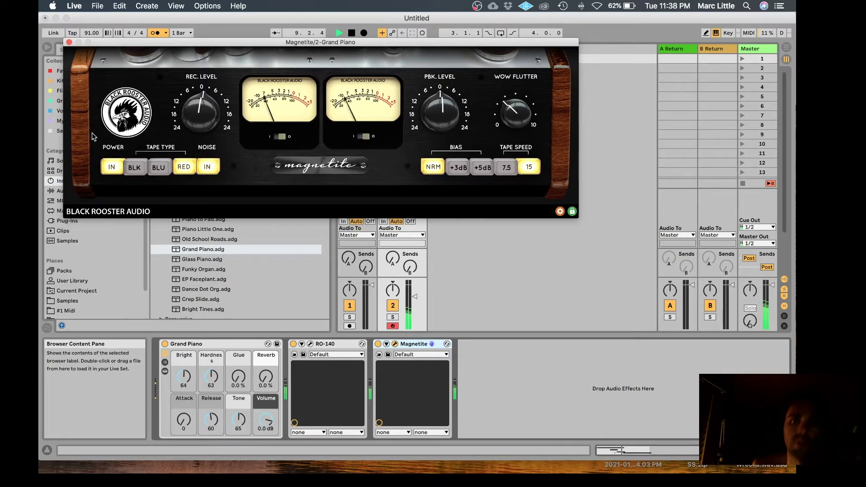
pyautogui.click(69, 42)
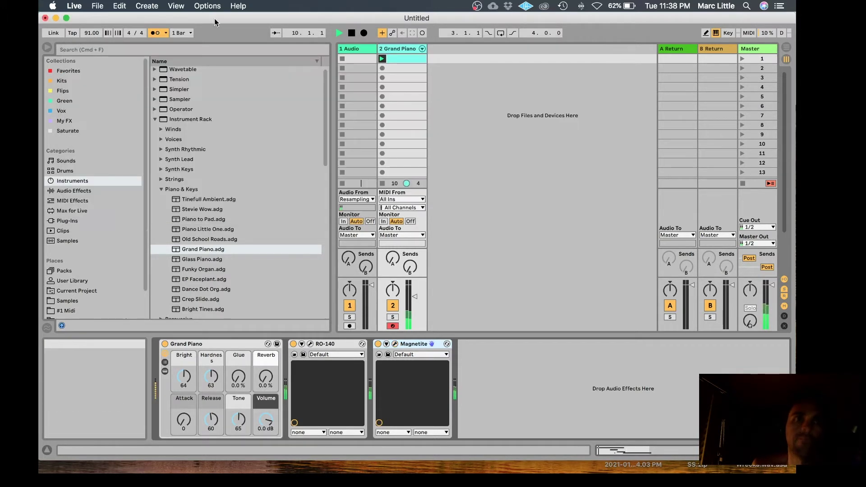
# Turn off the metronome and, with the Favorites collection shown, insert a new MIDI track after the Grand Piano track
pyautogui.click(156, 33)
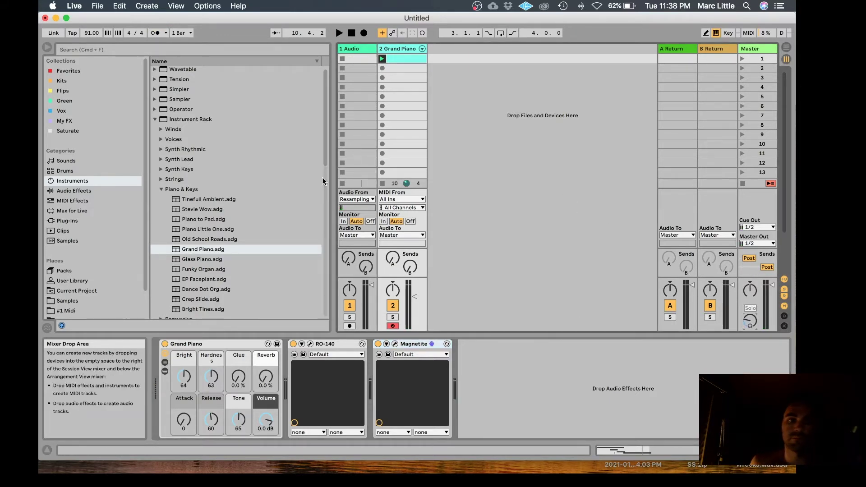
pyautogui.click(72, 73)
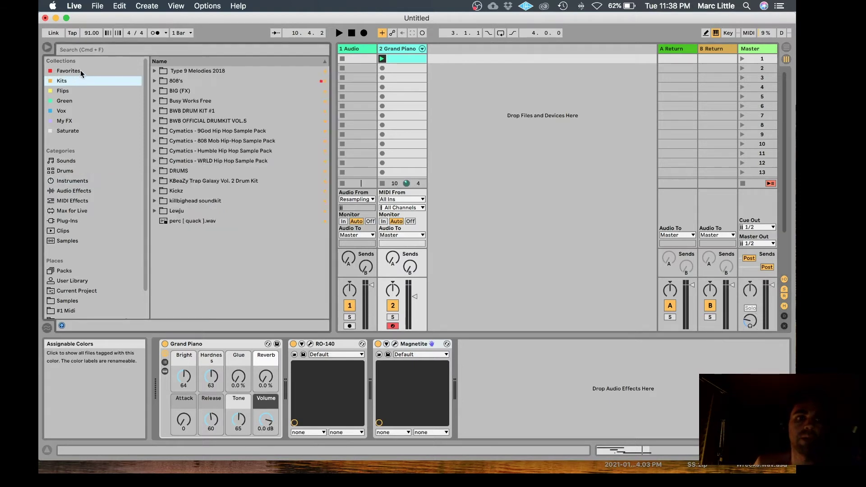
pyautogui.rightClick(469, 56)
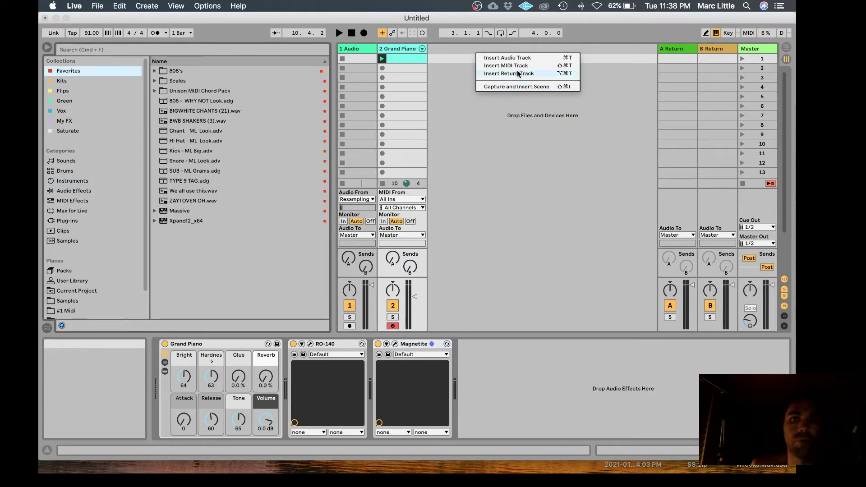
pyautogui.click(477, 66)
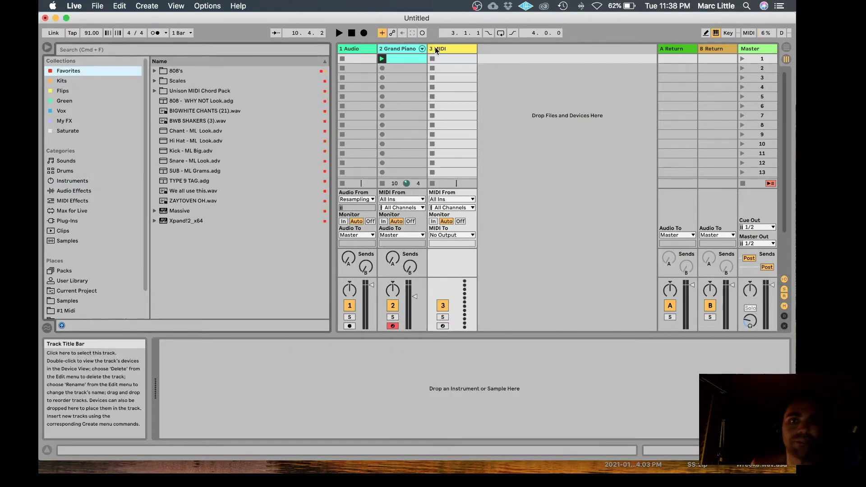
# With the piano clip playing, set the audio input device to Universal Audio Thunderbolt (34 In, 36 Out) in the audio preferences
pyautogui.click(381, 59)
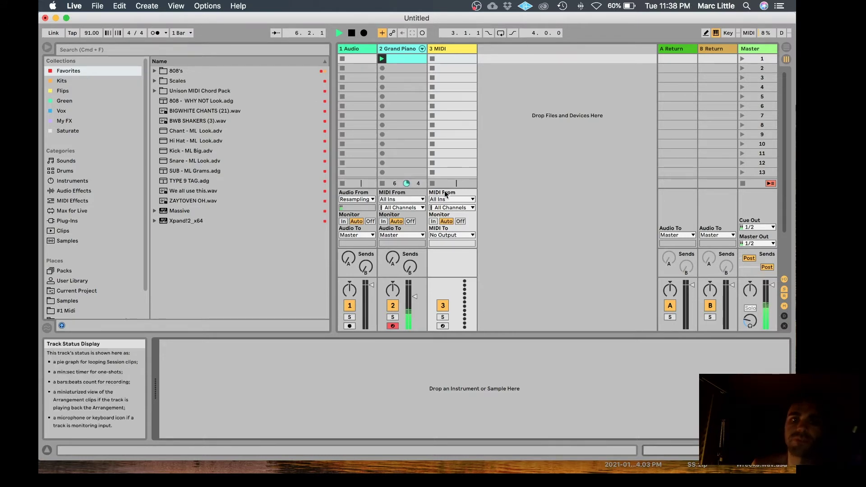
pyautogui.click(373, 199)
pyautogui.click(366, 214)
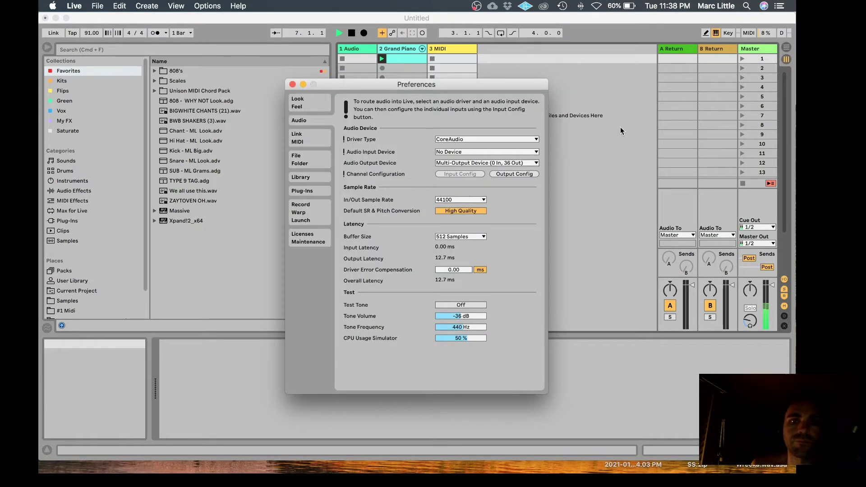
pyautogui.click(525, 152)
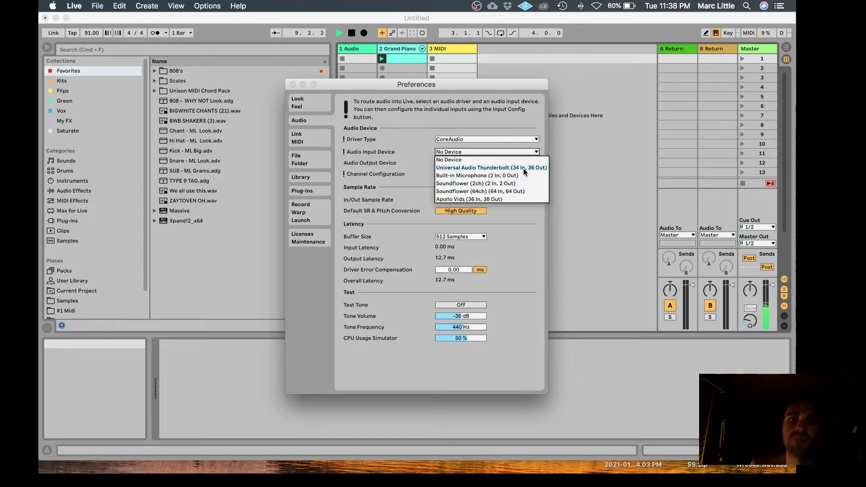
pyautogui.click(523, 167)
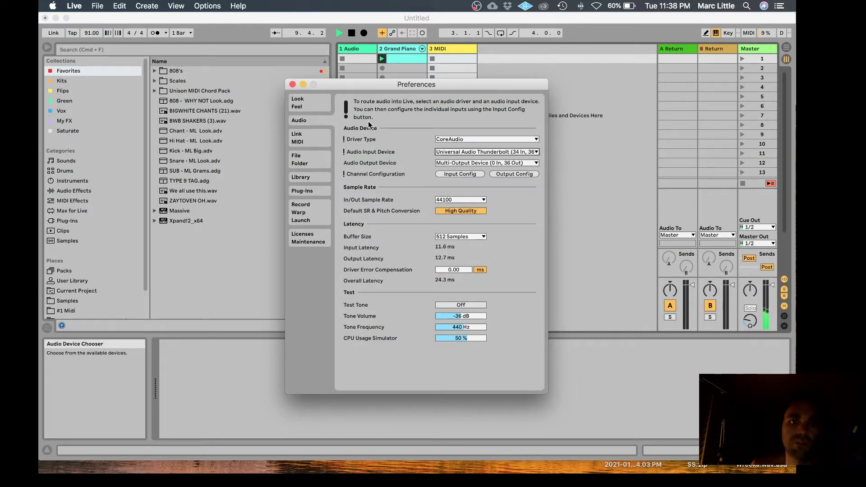
pyautogui.click(292, 84)
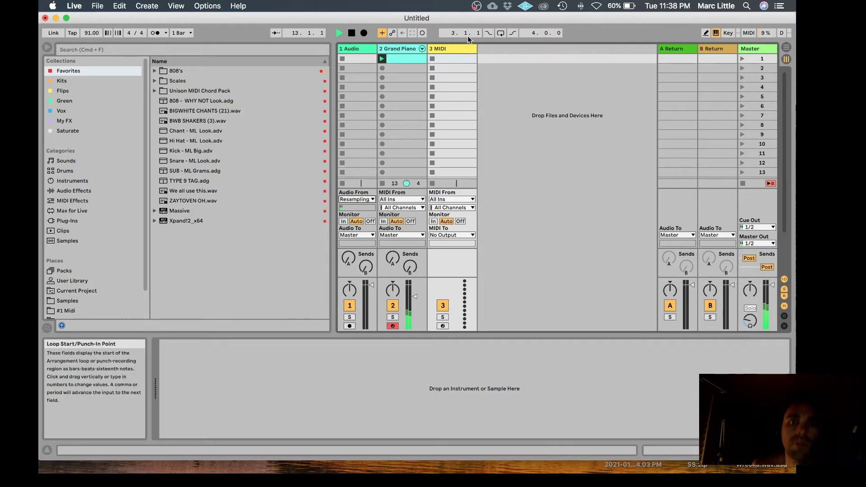
# Load the Snare - ML Look.adv preset onto the new MIDI track and arm that track for recording
pyautogui.doubleClick(194, 161)
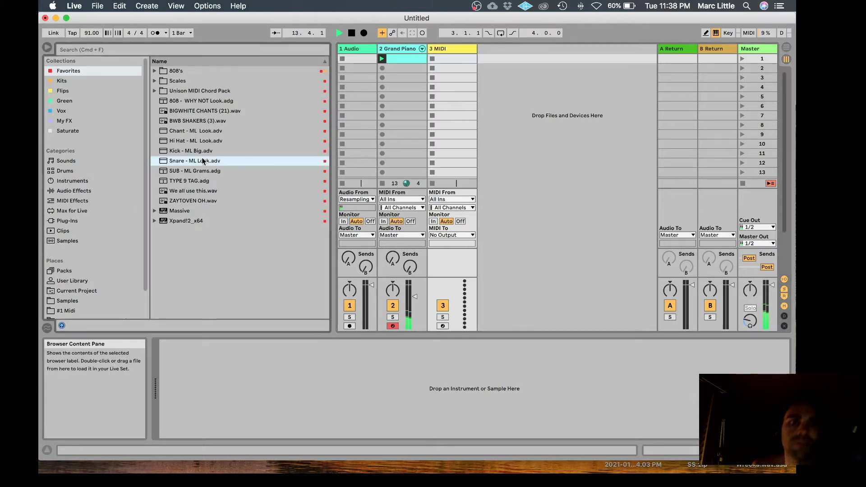
pyautogui.press('space')
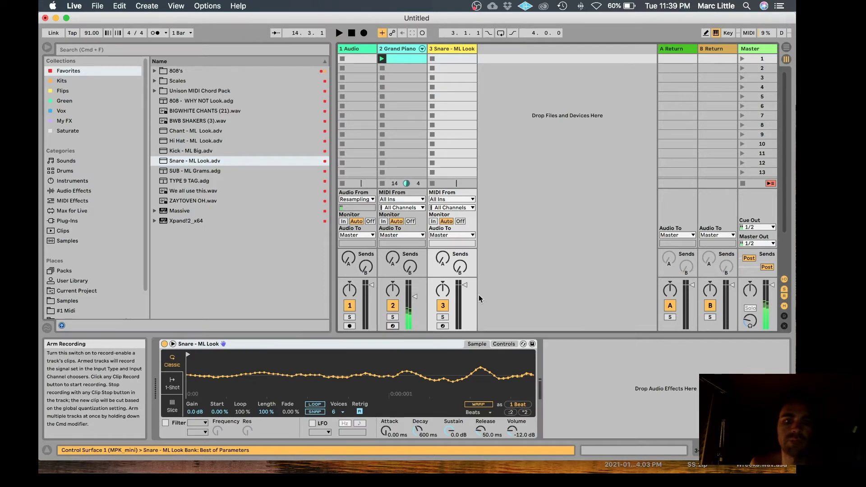
pyautogui.click(443, 326)
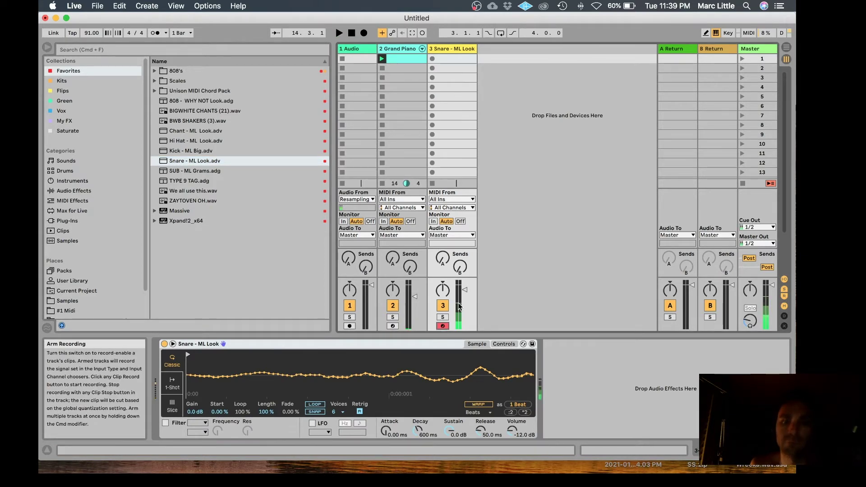
# Set the snare track's volume to -0.4 dB and start recording a clip in its first slot over the playing piano loop
pyautogui.moveTo(464, 289); pyautogui.dragTo(464, 285)
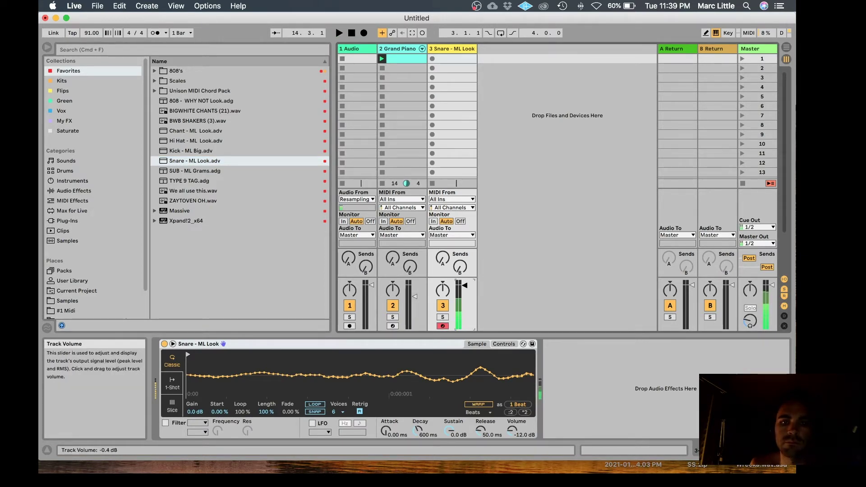
pyautogui.press('space')
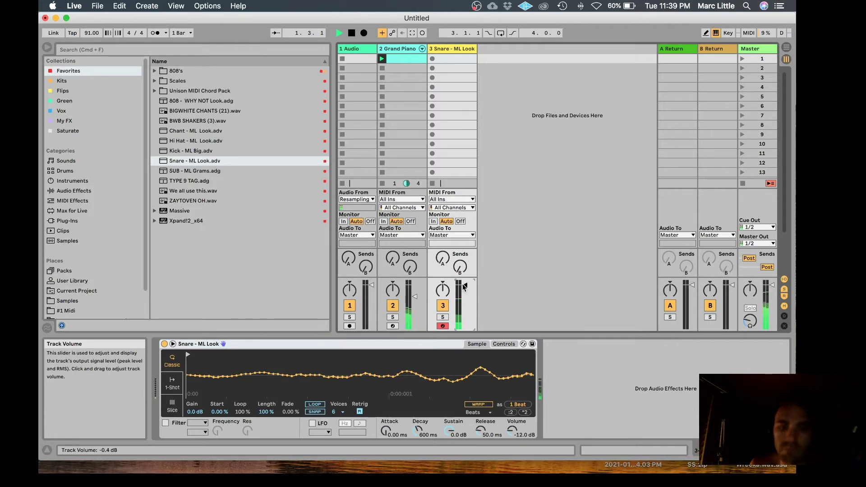
pyautogui.press('z')
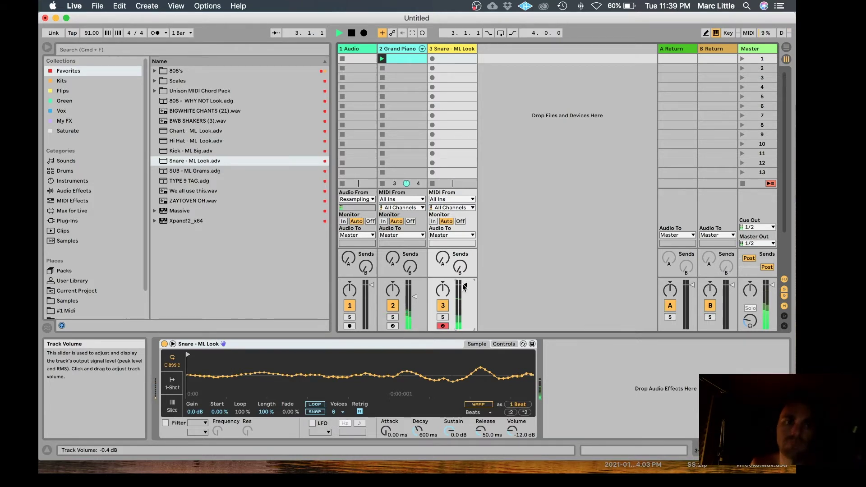
pyautogui.click(432, 59)
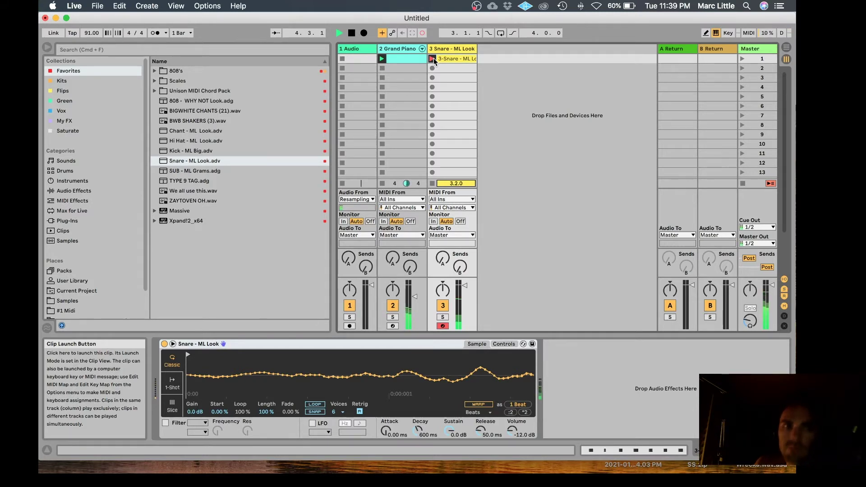
# End the snare clip recording so it loops, show its notes, and disarm the snare track
pyautogui.click(433, 59)
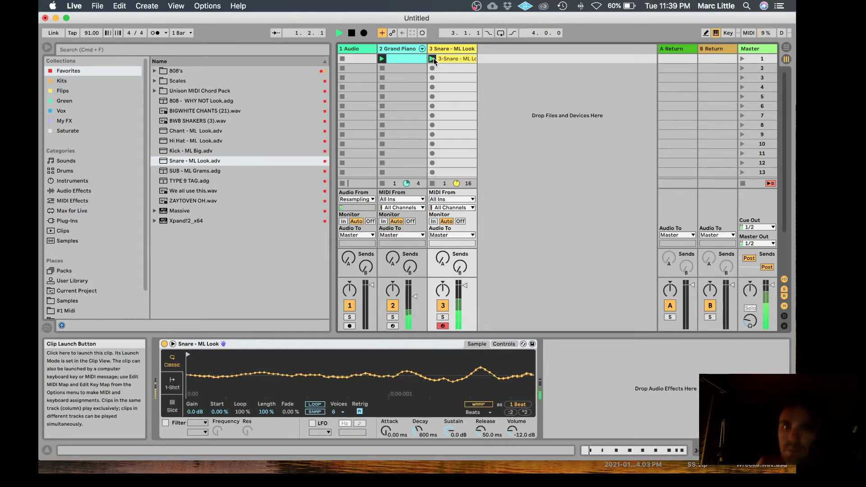
pyautogui.doubleClick(444, 62)
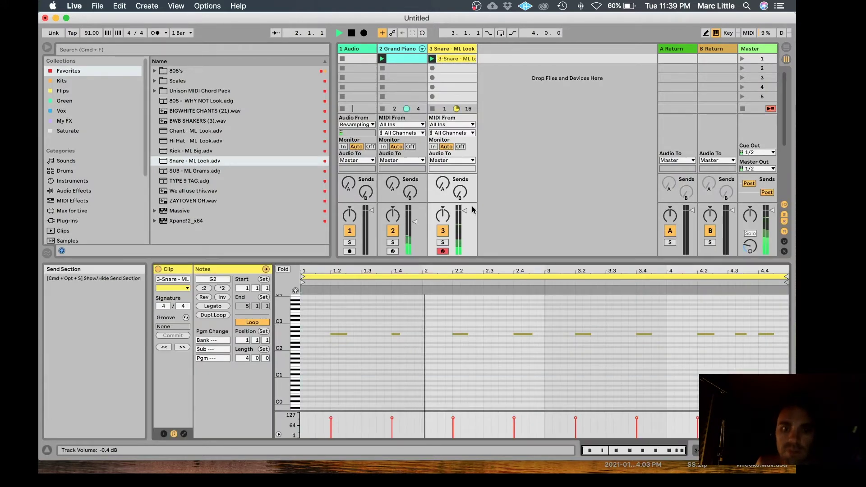
pyautogui.click(442, 251)
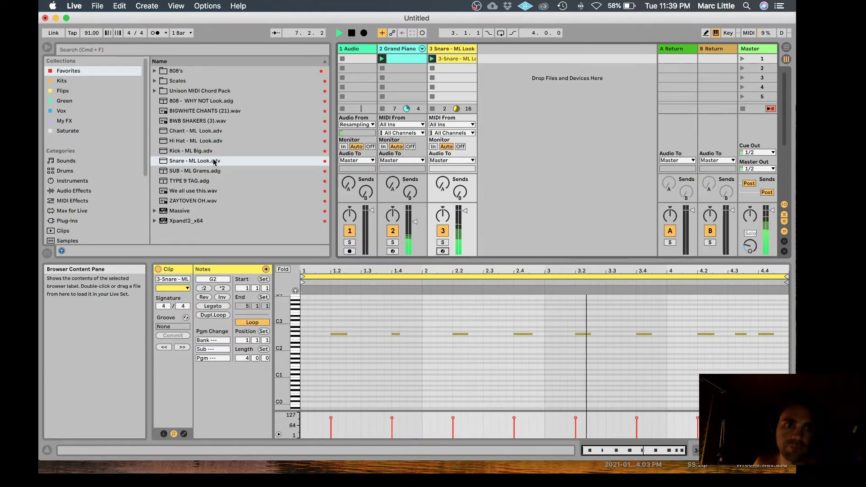
# Load the Hi Hat - ML Look.adv preset onto a new track after the snare and open its recorded first-slot clip
pyautogui.press('space')
pyautogui.moveTo(190, 140); pyautogui.dragTo(496, 82)
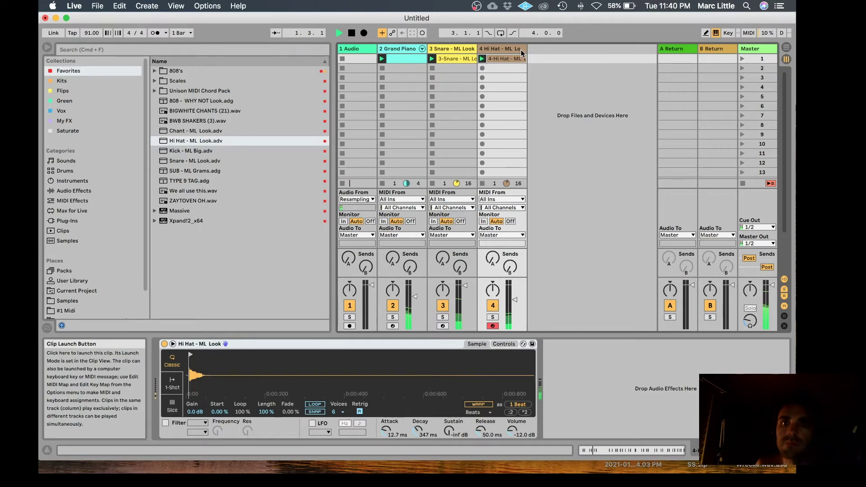
pyautogui.doubleClick(514, 58)
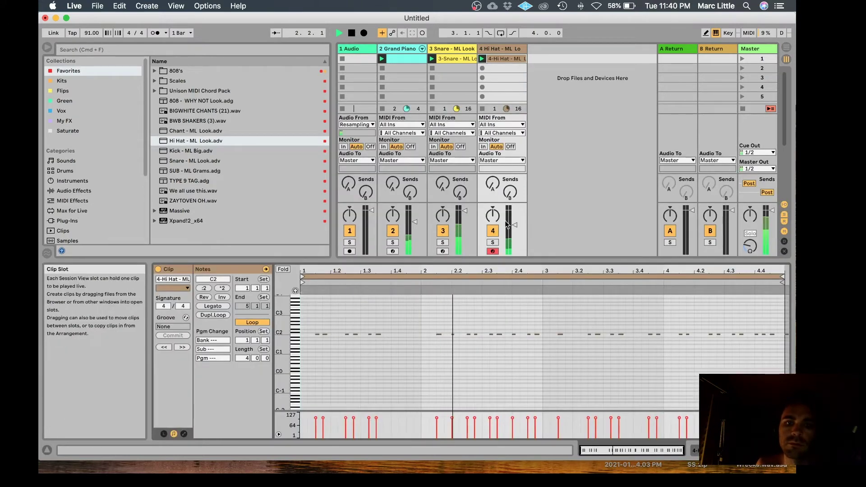
pyautogui.press('space')
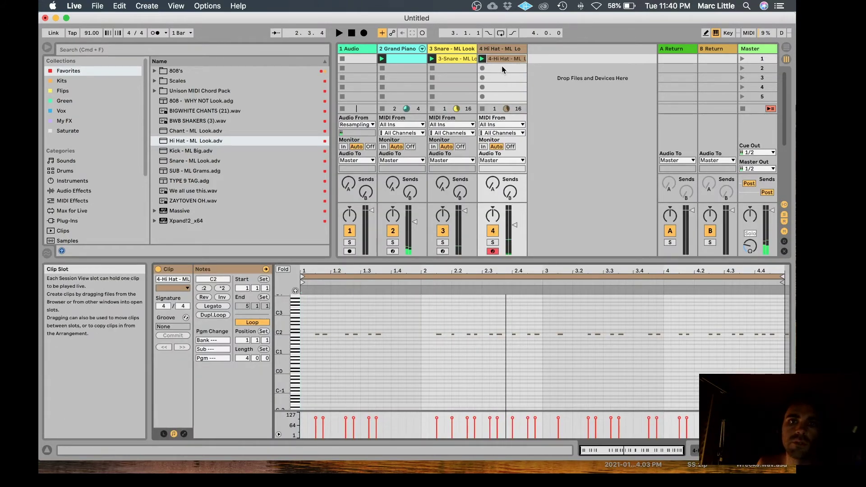
# Set record quantization to No Quantization
pyautogui.click(502, 68)
pyautogui.click(97, 6)
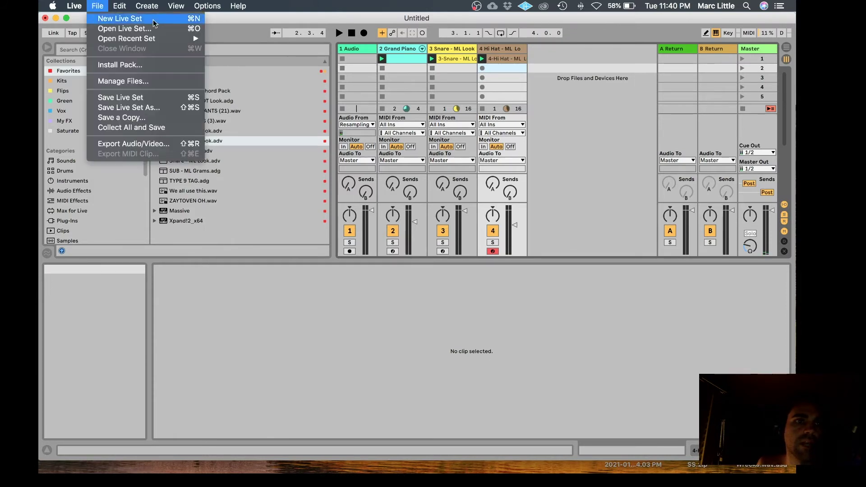
pyautogui.moveTo(109, 2)
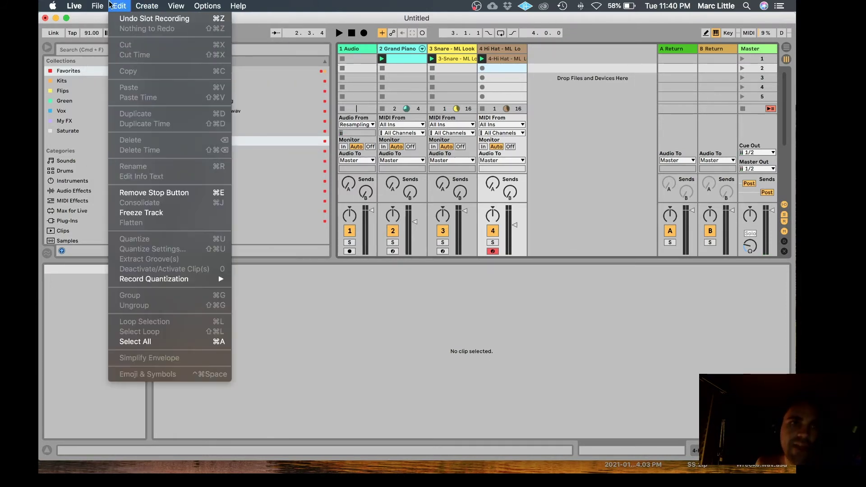
pyautogui.moveTo(217, 279)
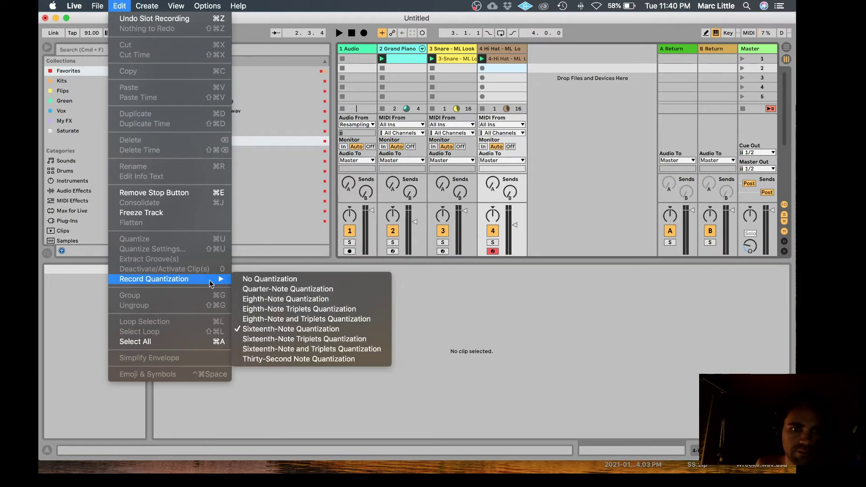
pyautogui.click(253, 279)
# Record an unquantized hi-hat clip in the hi-hat track's third slot and slightly lower the track's volume
pyautogui.click(482, 77)
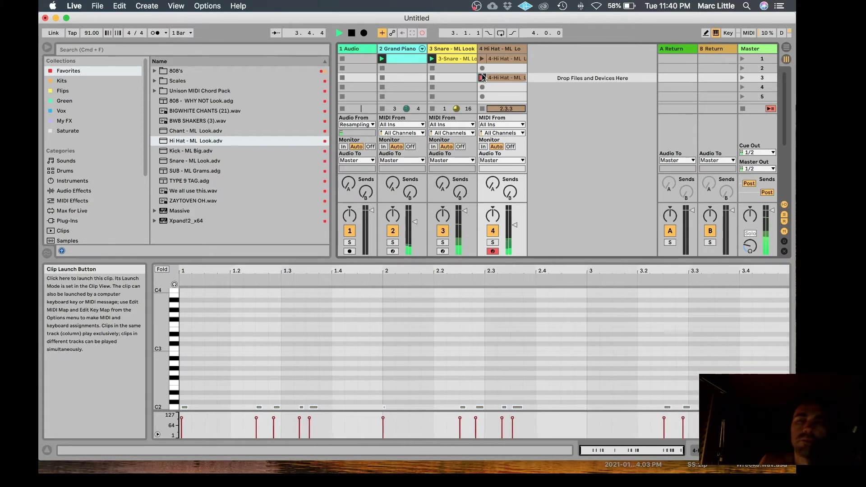
pyautogui.click(482, 78)
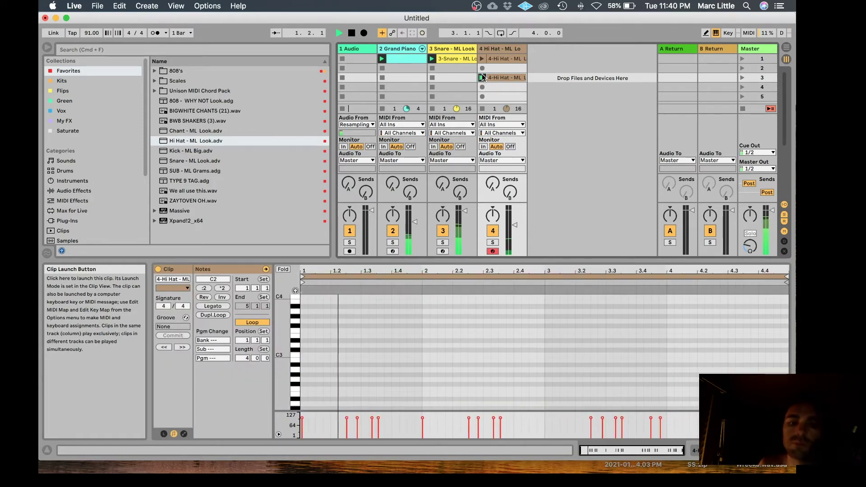
pyautogui.scroll(-1, 482, 77)
pyautogui.click(388, 287)
pyautogui.scroll(-3, 389, 315)
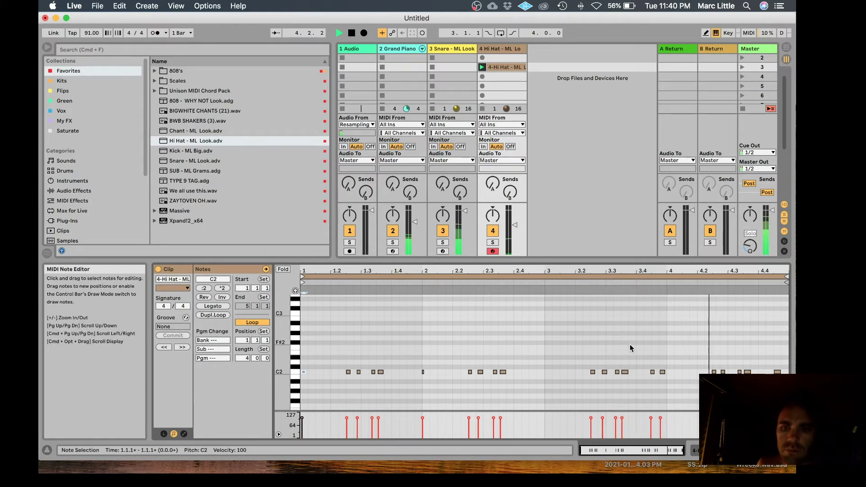
pyautogui.moveTo(513, 226); pyautogui.dragTo(513, 229)
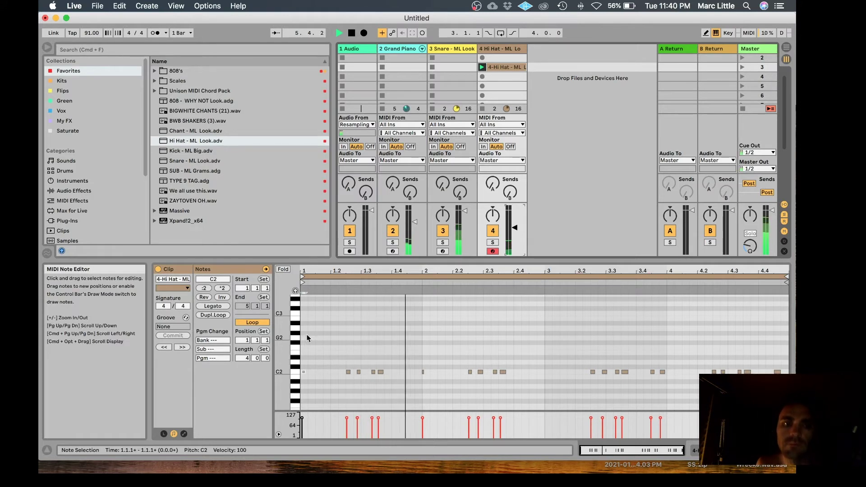
# Add sixteenth-note C3 hits at 1.1.1 and 1.1.2 in the third-slot hi-hat clip, with the second at velocity 73
pyautogui.click(302, 316)
pyautogui.press('space')
pyautogui.doubleClick(304, 313)
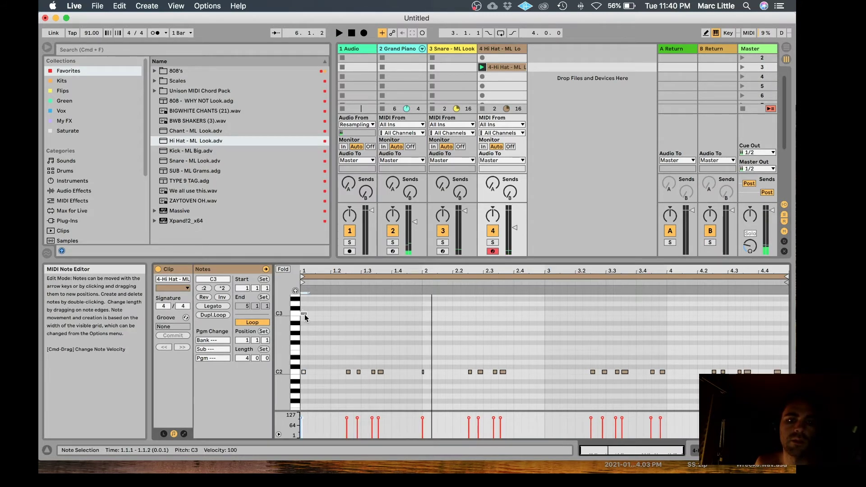
pyautogui.moveTo(309, 313); pyautogui.dragTo(315, 329)
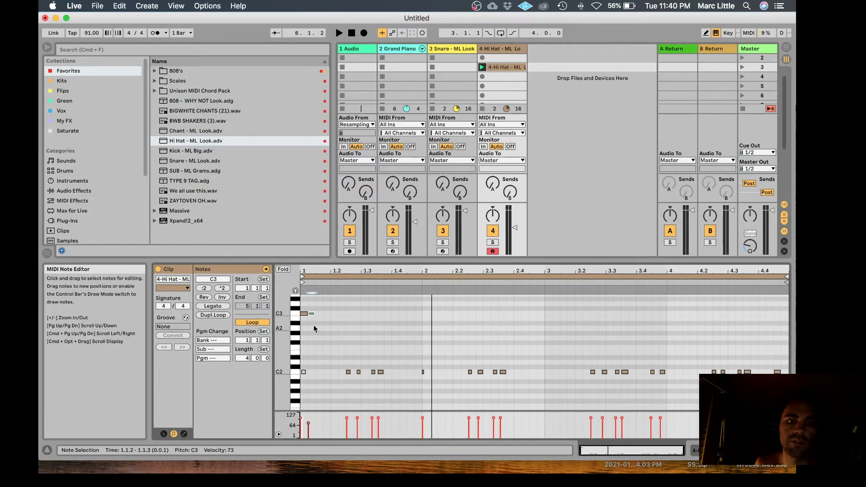
# Duplicate the C3 note pair through the first bar and repeat that bar across the four-bar hi-hat clip
pyautogui.press('super+d')
pyautogui.press('super+d')
pyautogui.press('super+d')
pyautogui.press('super+d')
pyautogui.press('super+d')
pyautogui.press('super+d')
pyautogui.press('super+d')
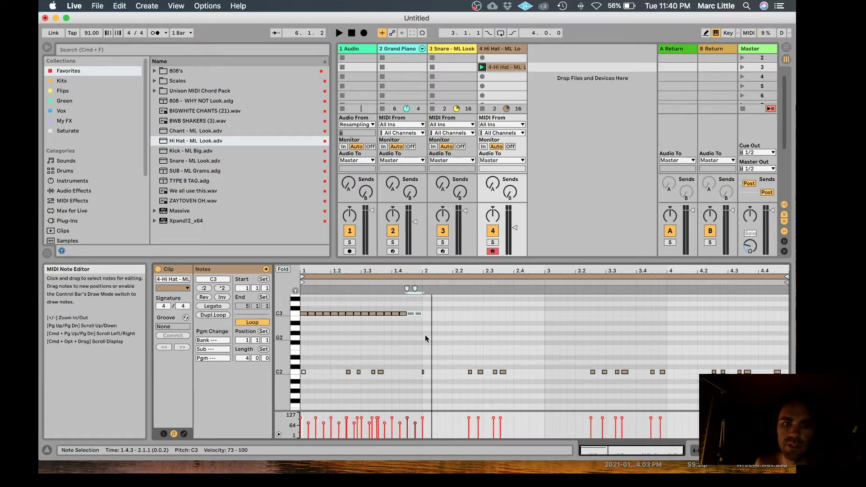
pyautogui.press('super+a')
pyautogui.press('super+d')
pyautogui.press('super+d')
pyautogui.press('super+d')
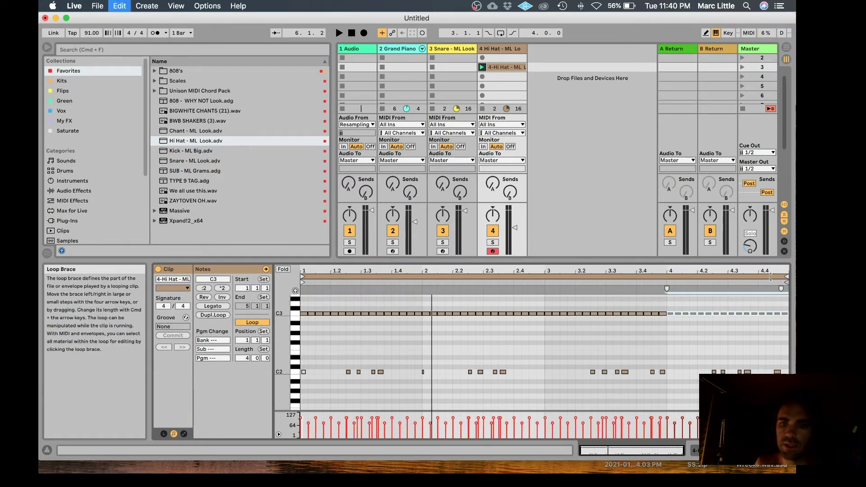
# Lower the velocities of all C3 hi-hat notes to a range of 37 to 52 and play the loop
pyautogui.click(294, 314)
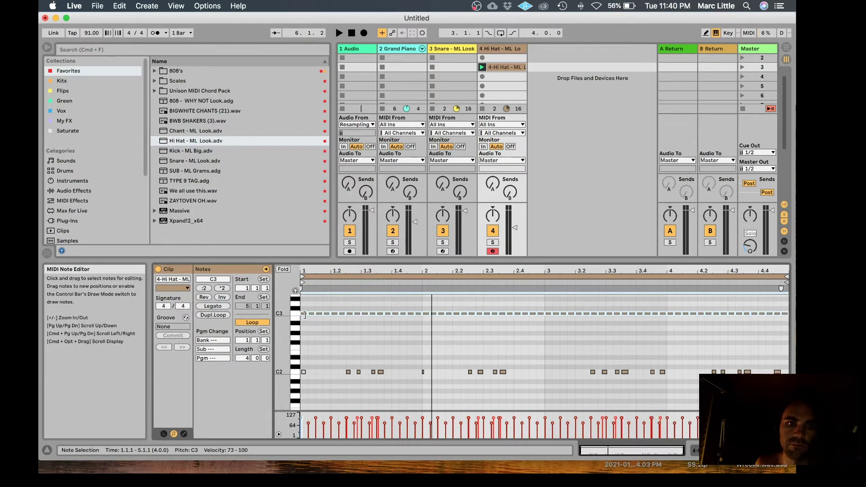
pyautogui.moveTo(310, 313); pyautogui.dragTo(311, 329)
pyautogui.press('space')
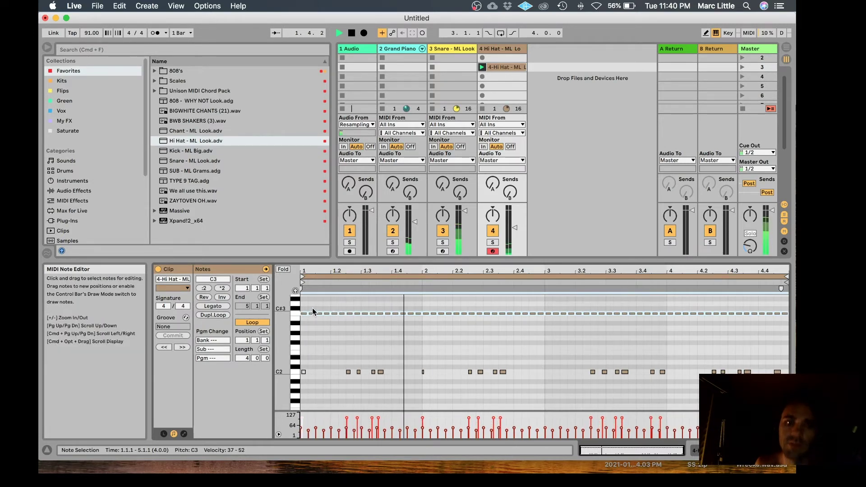
# Create a one-bar clip in the hi-hat track's fourth slot with two eighth-note C3 notes, the second at velocity 1
pyautogui.doubleClick(498, 76)
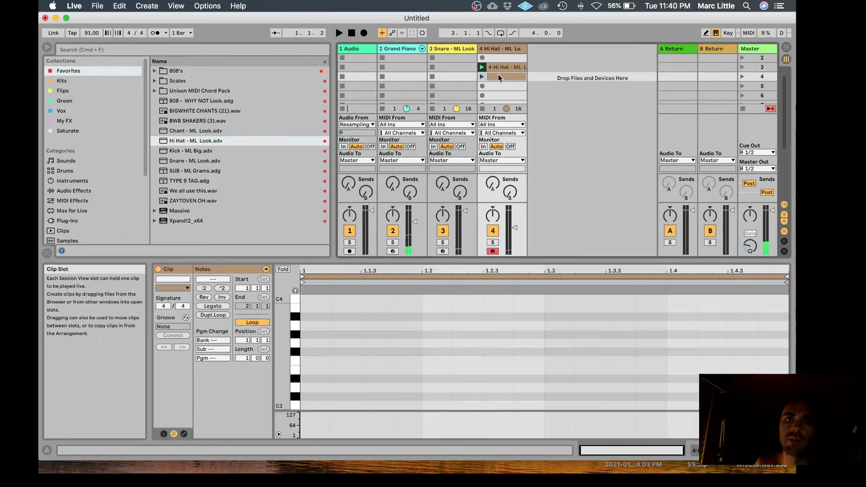
pyautogui.press('space')
pyautogui.doubleClick(312, 405)
pyautogui.scroll(-3, 349, 388)
pyautogui.moveTo(330, 378); pyautogui.dragTo(361, 378)
pyautogui.press('super+d')
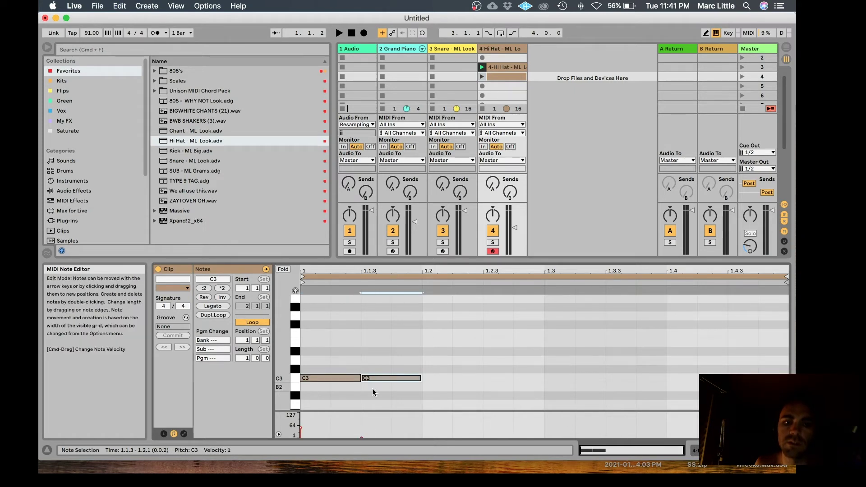
# Repeat the C3 note pair through the whole bar and, with the clip playing, set the hi-hat track's volume to -19.0 dB
pyautogui.press('super+a')
pyautogui.press('super+d')
pyautogui.press('super+d')
pyautogui.press('super+d')
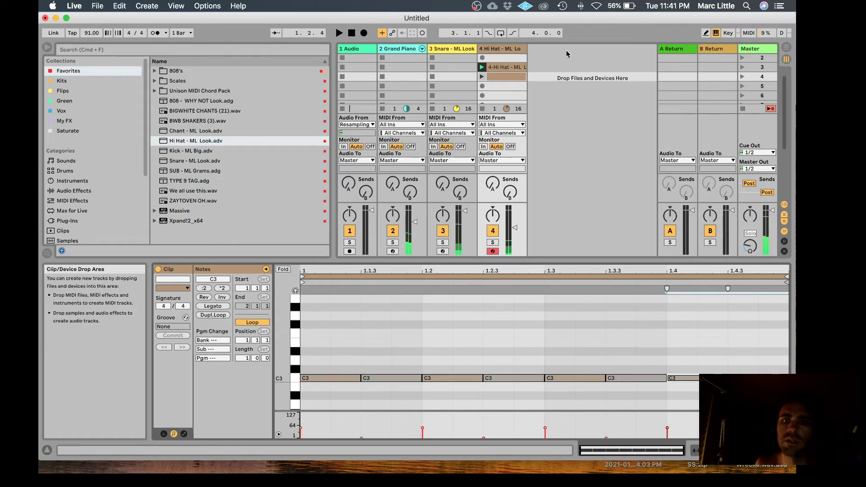
pyautogui.click(481, 76)
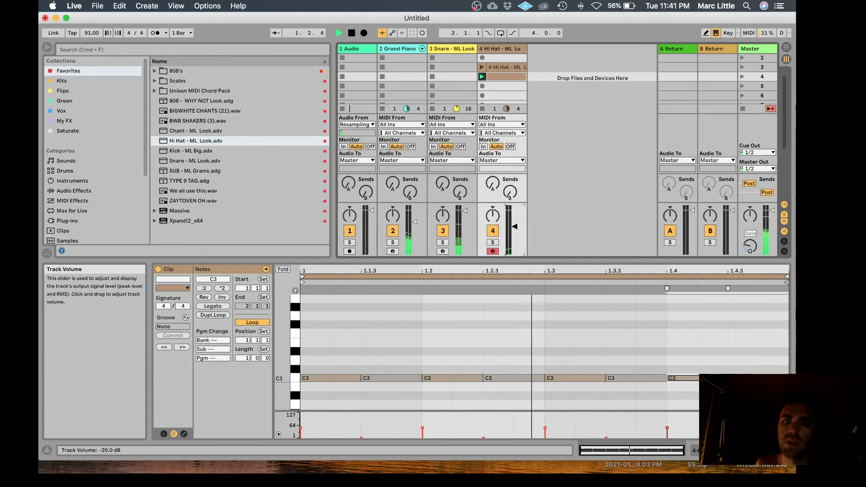
pyautogui.scroll(1, 514, 226)
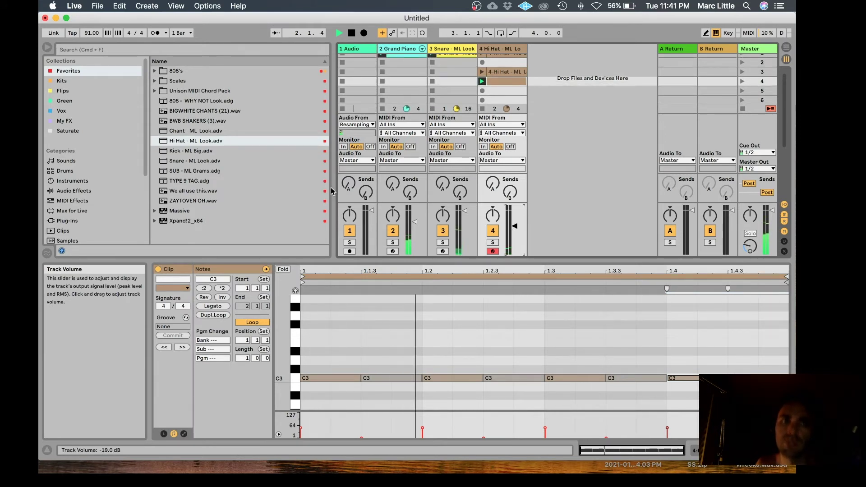
# Rearrange the hi-hat clips so the new one-bar clip sits in the first slot and the first recorded clip in the second
pyautogui.click(208, 152)
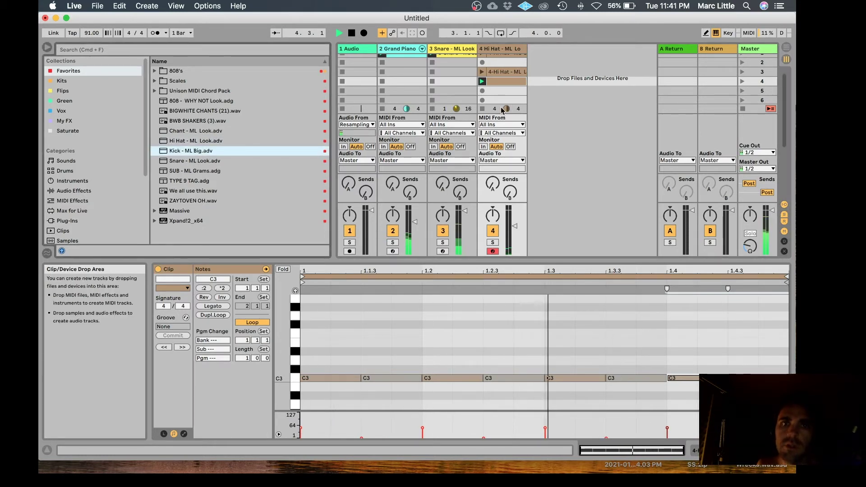
pyautogui.scroll(1, 510, 95)
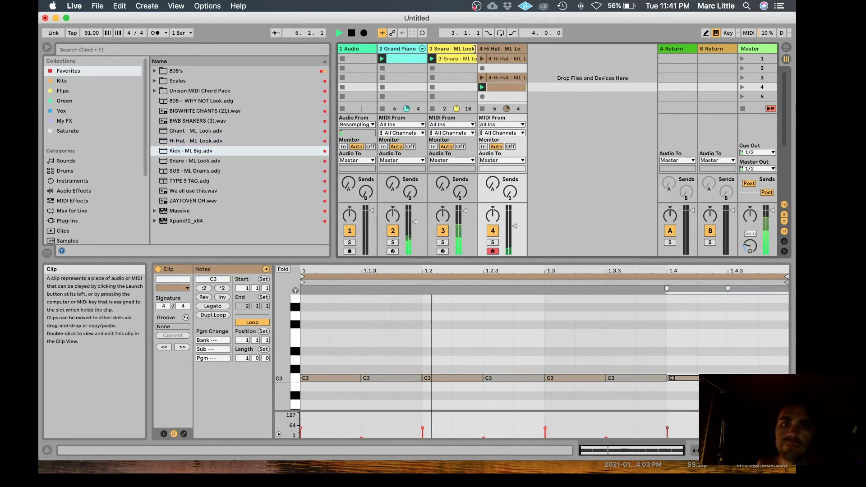
pyautogui.click(495, 58)
pyautogui.moveTo(497, 57)
pyautogui.mouseDown()
pyautogui.moveTo(495, 68)
pyautogui.moveTo(498, 59)
pyautogui.mouseUp()
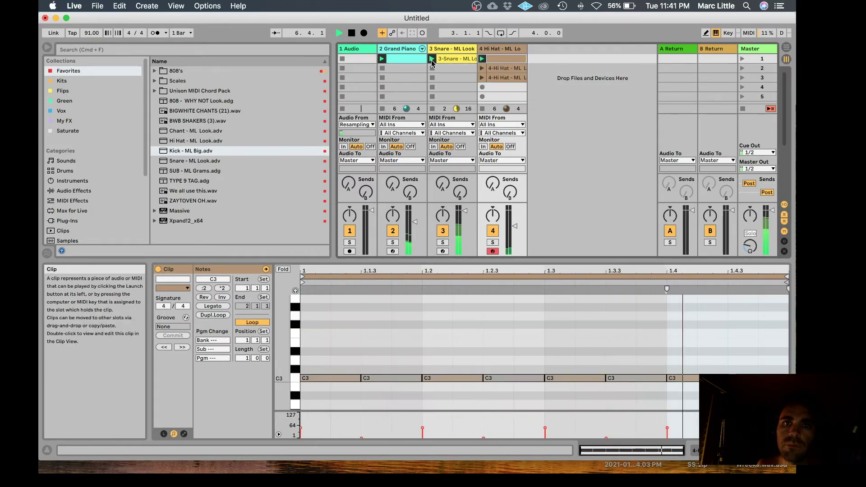
# Open the snare clip in the note editor and restart playback from the beginning
pyautogui.click(455, 61)
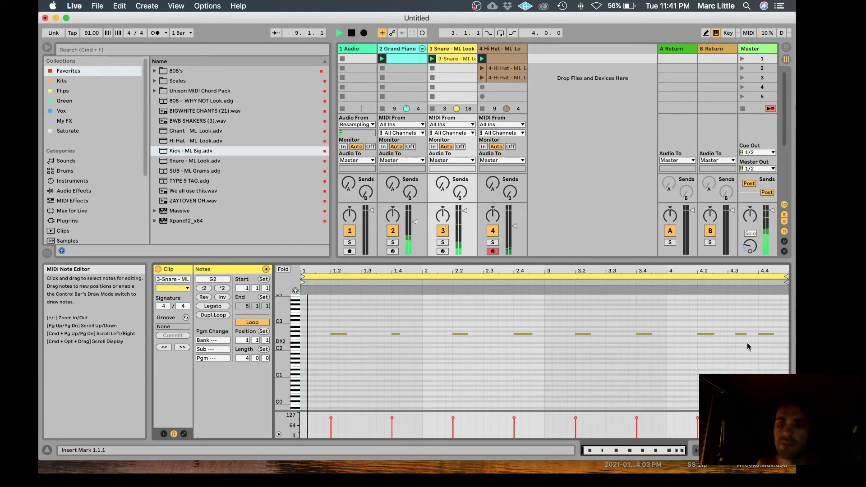
pyautogui.press('space')
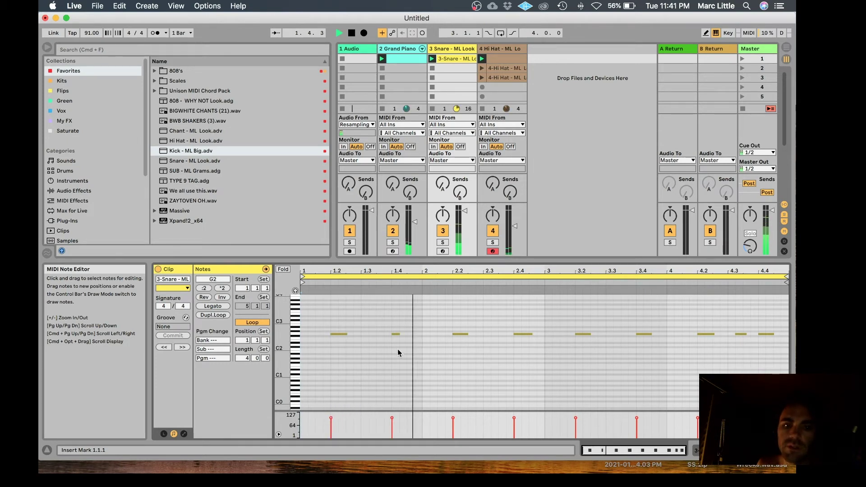
# Try an extra velocity-1 snare note at 1.3.3 and at 1.3.1, and remove it again
pyautogui.doubleClick(380, 334)
pyautogui.press('space')
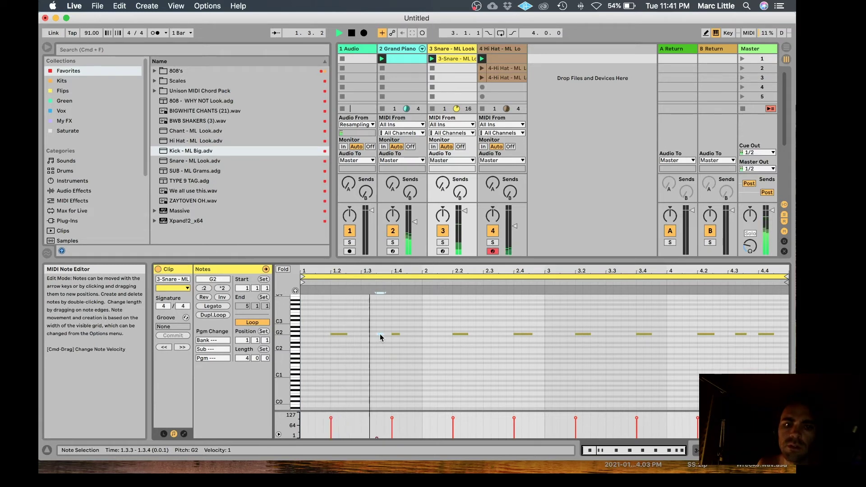
pyautogui.press('space')
pyautogui.moveTo(380, 335); pyautogui.dragTo(361, 336)
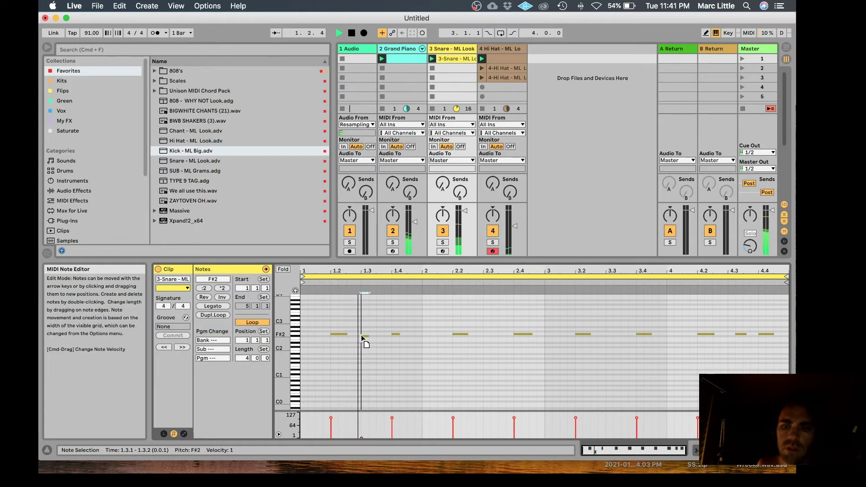
pyautogui.press('space')
pyautogui.doubleClick(366, 336)
pyautogui.press('space')
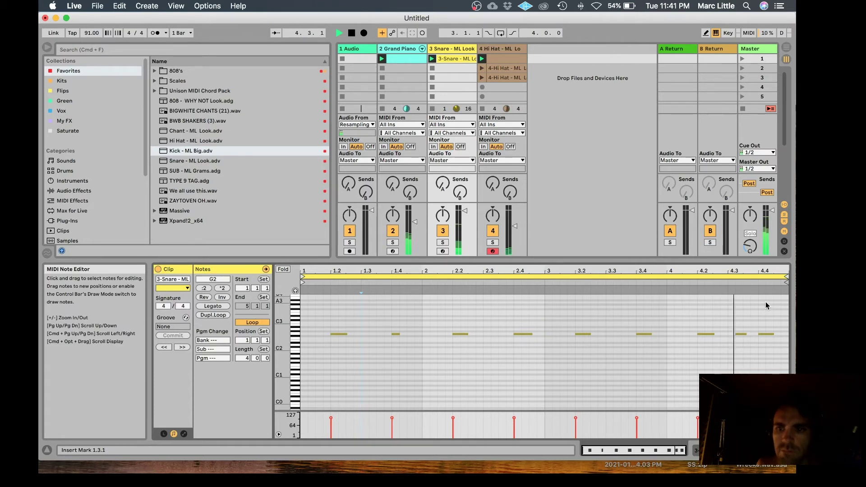
# Delete the extra snare note near 4.3 in the last bar and play the loop to check it
pyautogui.press('space')
pyautogui.click(741, 334)
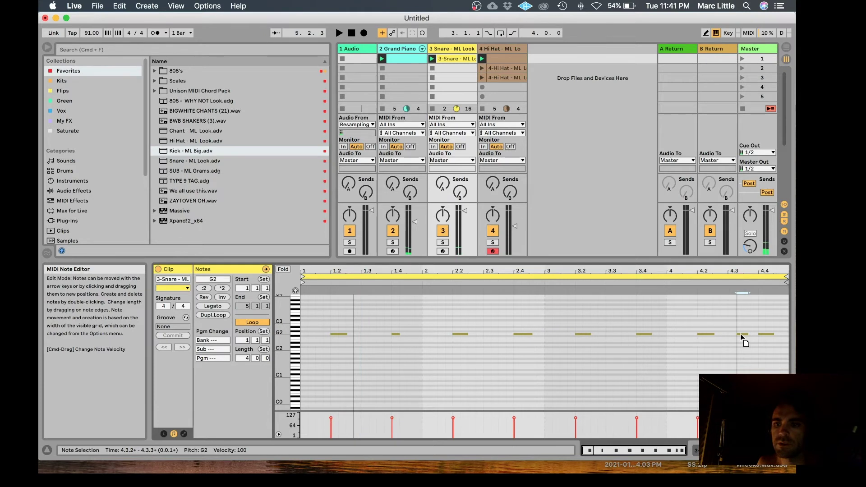
pyautogui.press('space')
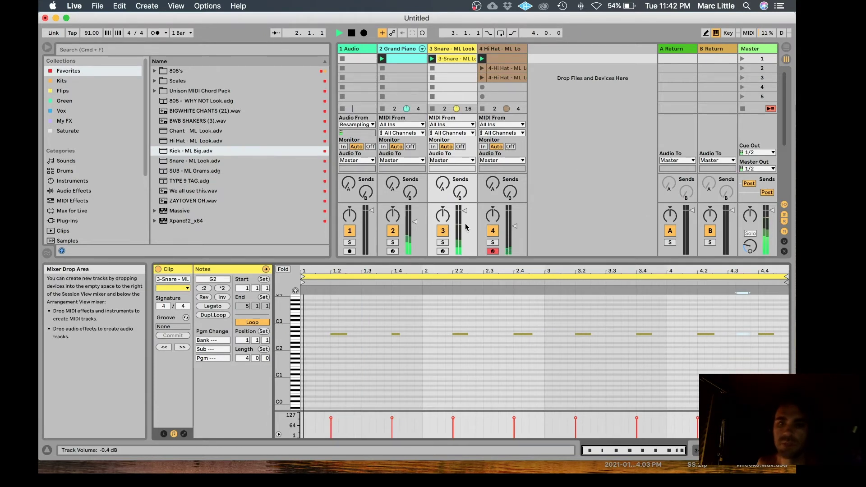
pyautogui.press('space')
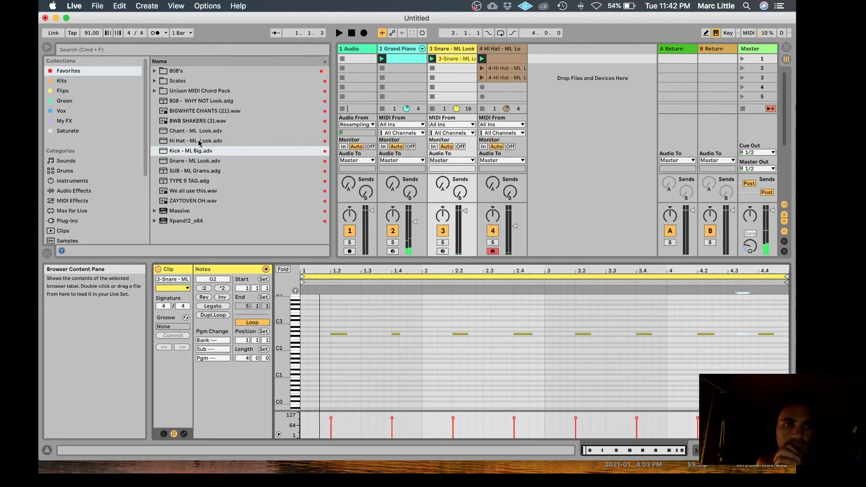
# Load Kick - ML Big onto a new track, create a clip with a C3 note at 1.1.1, and lower the track volume to about -15 dB
pyautogui.click(187, 152)
pyautogui.moveTo(562, 80); pyautogui.dragTo(562, 80)
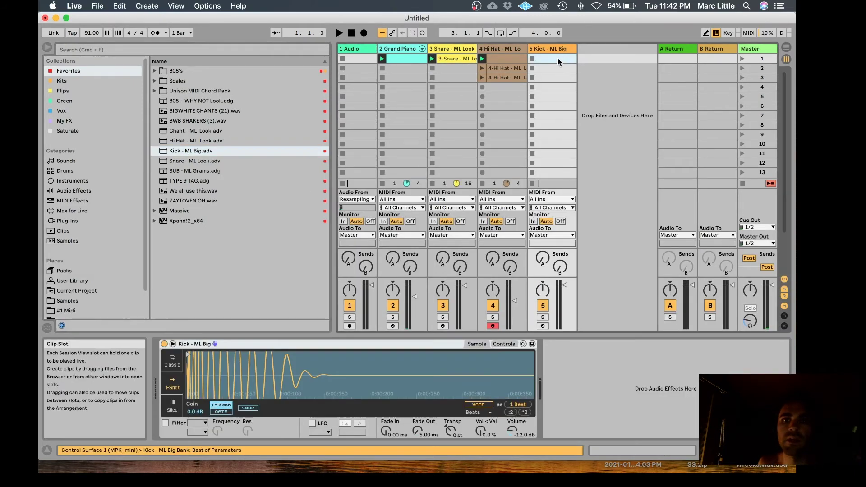
pyautogui.doubleClick(557, 59)
pyautogui.click(306, 405)
pyautogui.moveTo(565, 211); pyautogui.dragTo(564, 223)
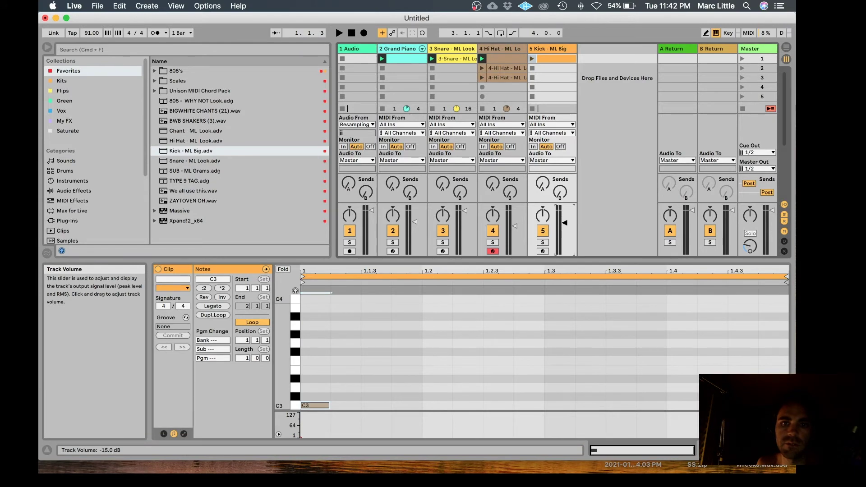
# Launch the kick clip, extend its loop length to 4 bars, add a C3 note at the start of bar 2, and reduce the kick volume further
pyautogui.click(531, 58)
pyautogui.moveTo(245, 358); pyautogui.dragTo(245, 345)
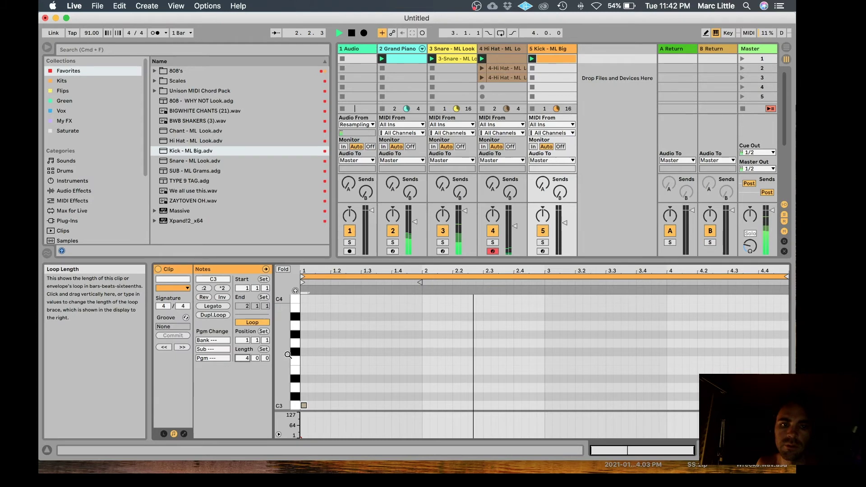
pyautogui.doubleClick(426, 405)
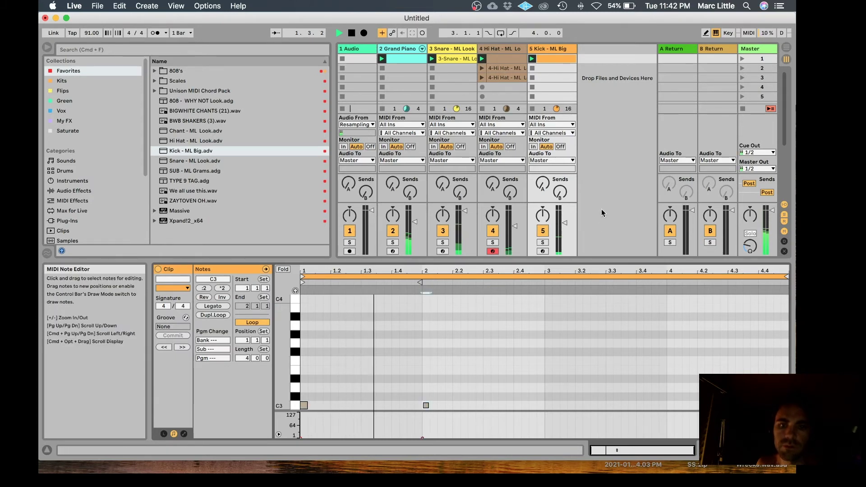
pyautogui.moveTo(564, 223); pyautogui.dragTo(564, 231)
# Raise the velocity of both kick notes to 127, undoing the accidental removal of the notes
pyautogui.moveTo(450, 400); pyautogui.dragTo(259, 426)
pyautogui.moveTo(306, 405); pyautogui.dragTo(261, 31)
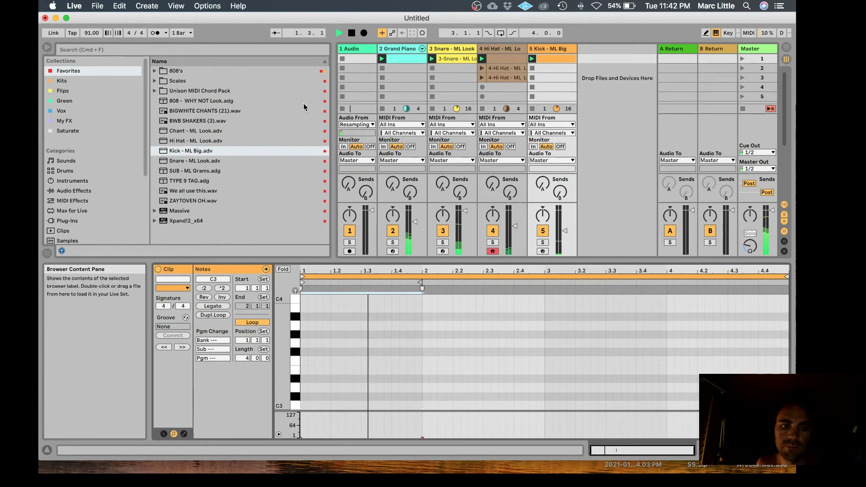
pyautogui.press('super+z')
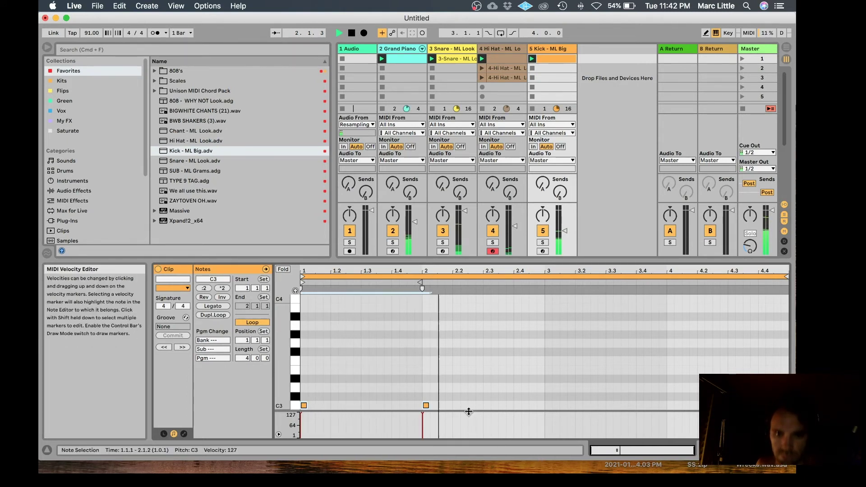
# Add a kick note at 2.3.3 and duplicate the two-bar kick pattern into bars 3 and 4
pyautogui.click(499, 404)
pyautogui.doubleClick(500, 405)
pyautogui.click(524, 402)
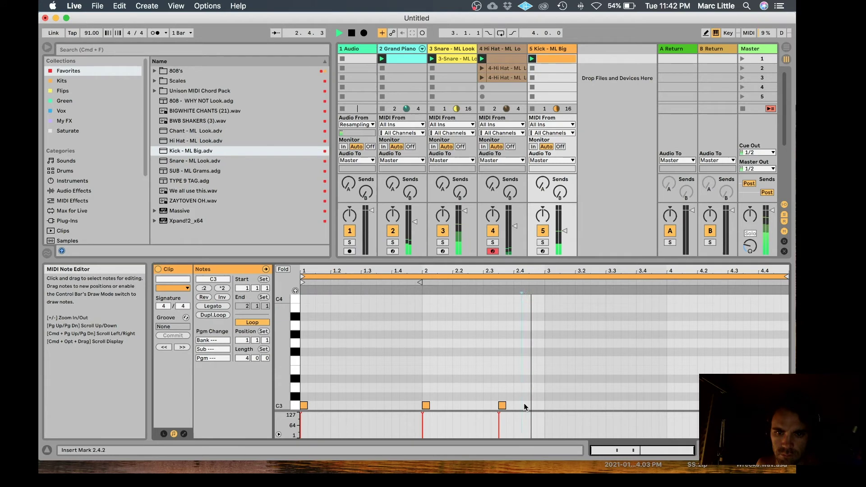
pyautogui.moveTo(546, 407); pyautogui.dragTo(46, 409)
pyautogui.press('super+d')
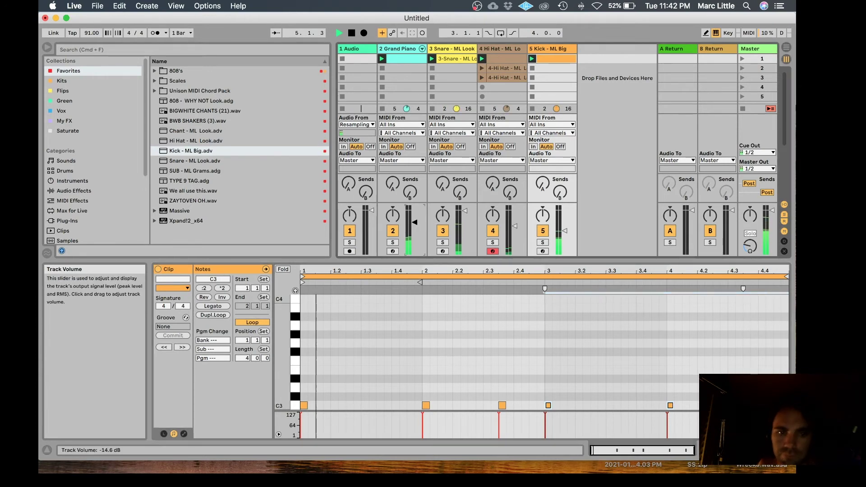
# Audition the BIGWHITE CHANTS (21), BWB SHAKERS (3) and We all use this samples over the beat, raising the preview volume
pyautogui.click(205, 111)
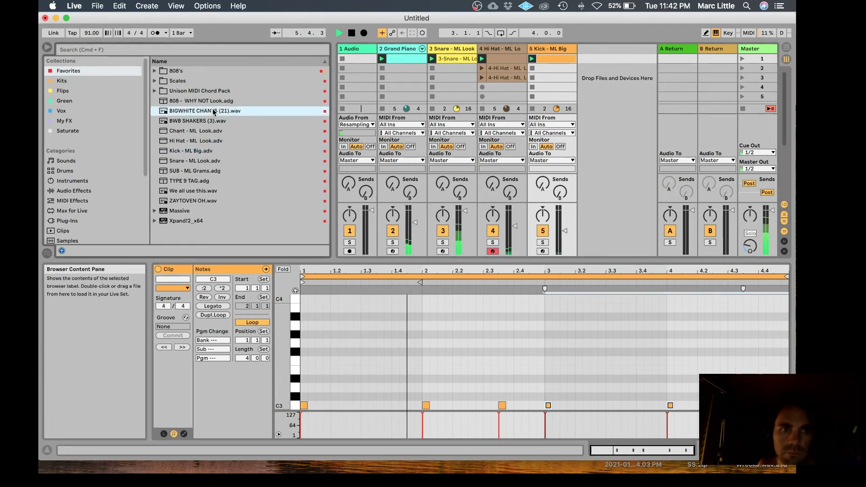
pyautogui.click(208, 120)
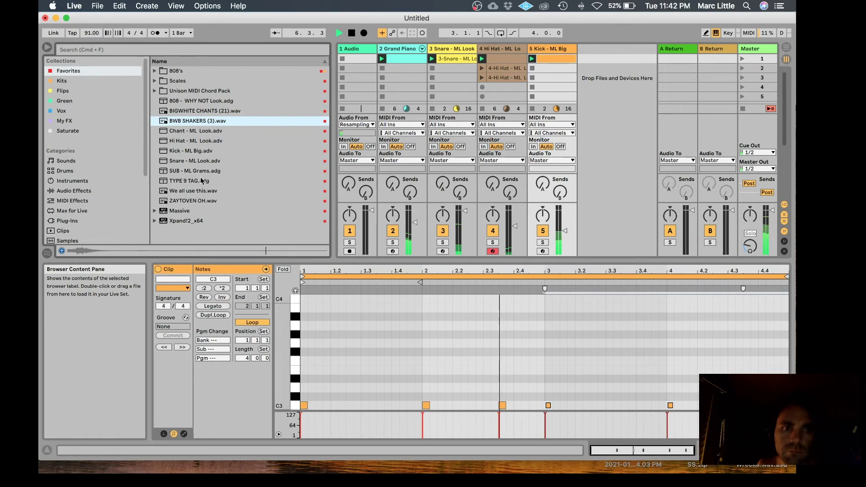
pyautogui.click(206, 192)
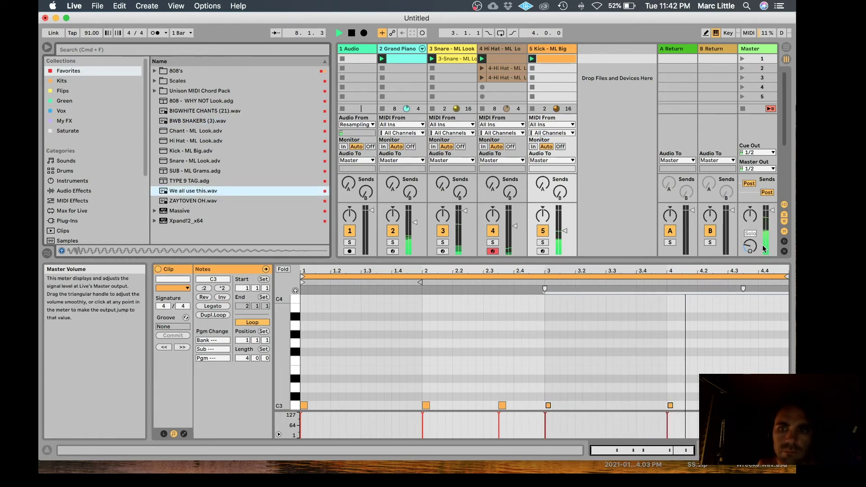
pyautogui.moveTo(750, 246); pyautogui.dragTo(750, 239)
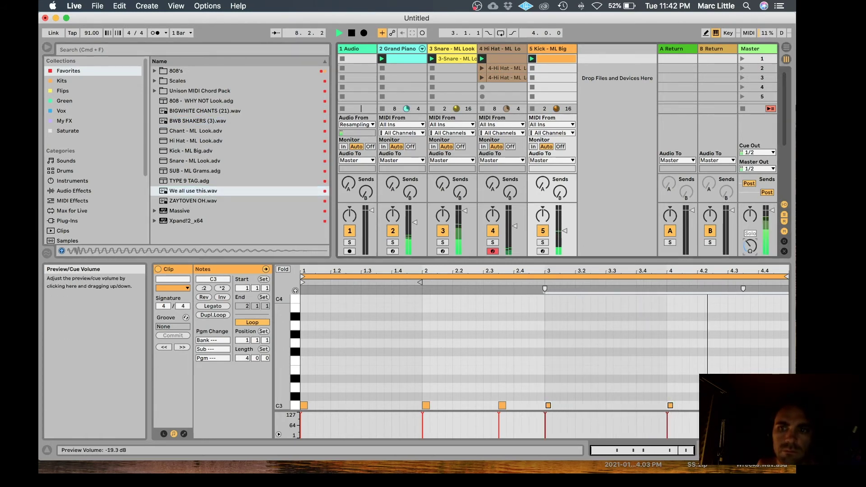
pyautogui.click(185, 193)
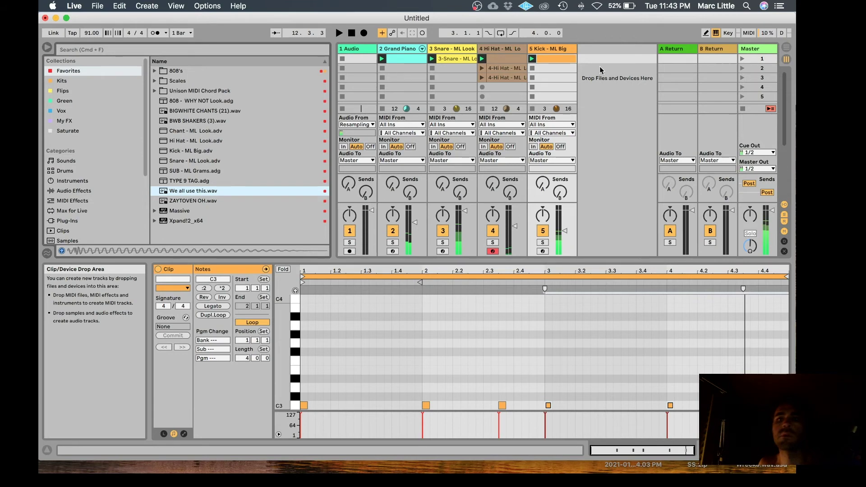
# Insert a new MIDI track, load We all use this.wav onto it as an instrument, and disarm the hi-hat track
pyautogui.rightClick(616, 65)
pyautogui.click(627, 78)
pyautogui.doubleClick(584, 49)
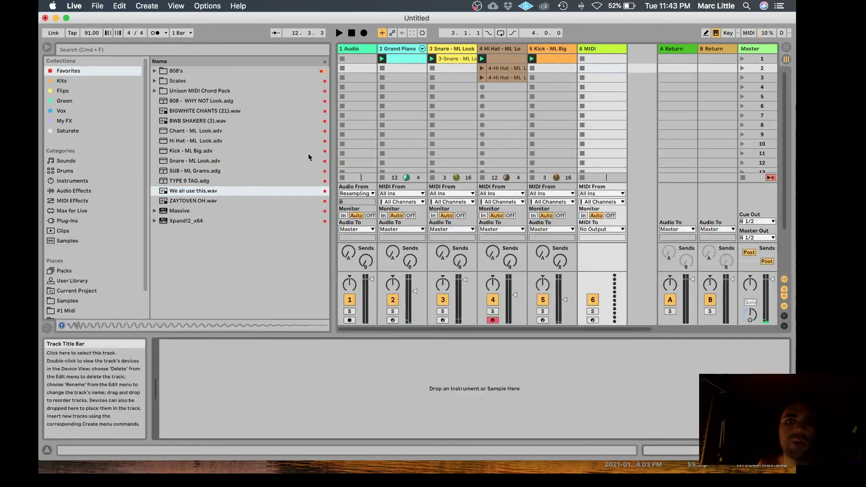
pyautogui.doubleClick(194, 191)
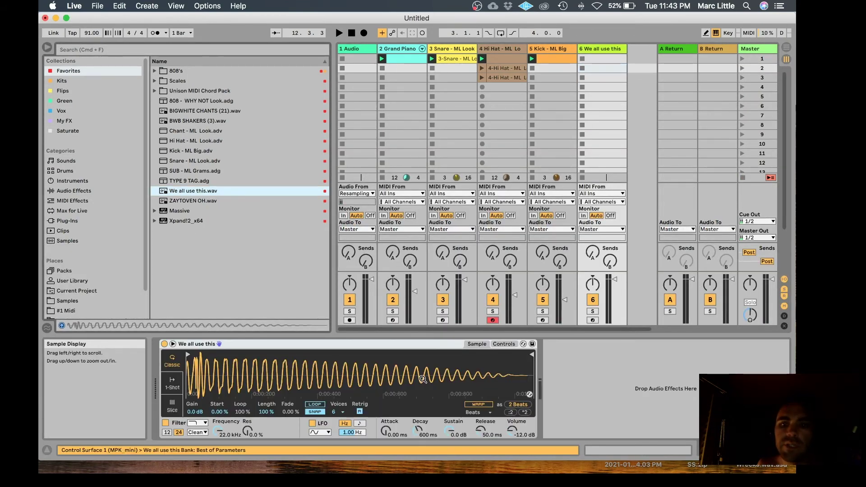
pyautogui.click(492, 320)
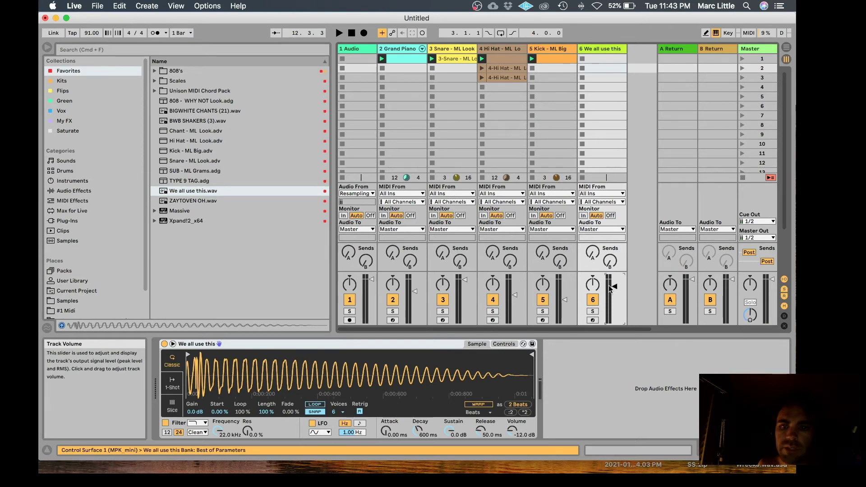
# Lower the output level of the RO-140 reverb on the Grand Piano track while the beat plays, and close its window
pyautogui.click(397, 49)
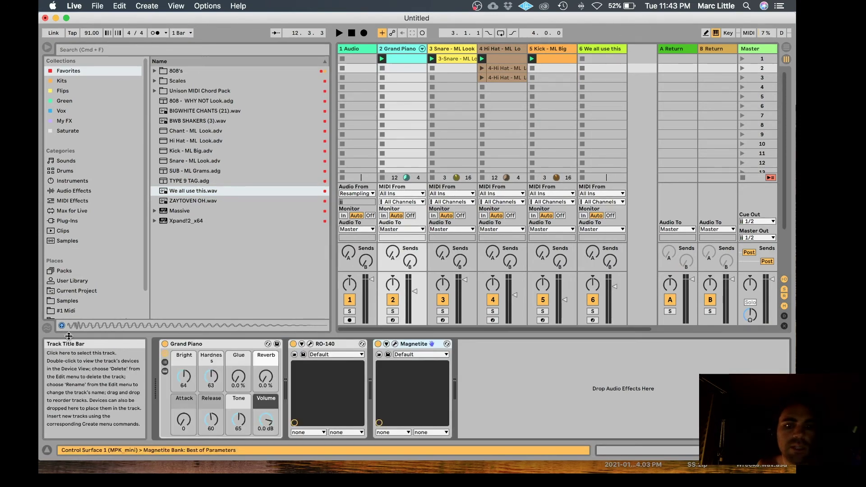
pyautogui.click(310, 344)
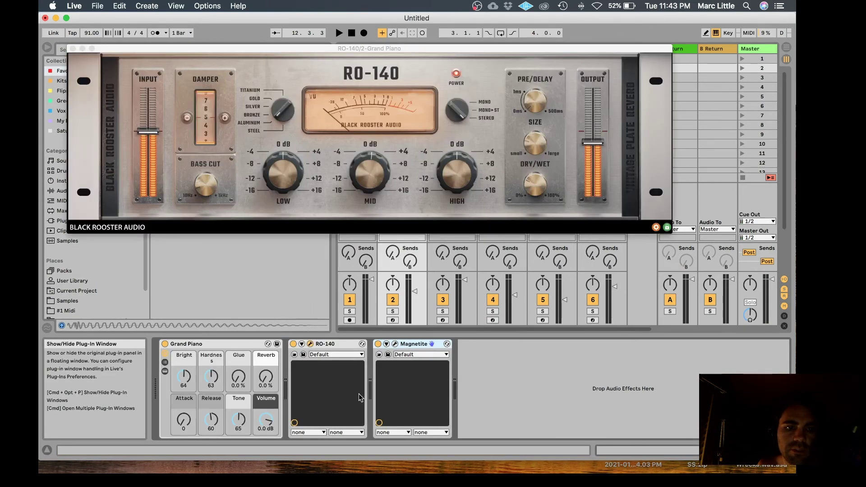
pyautogui.press('space')
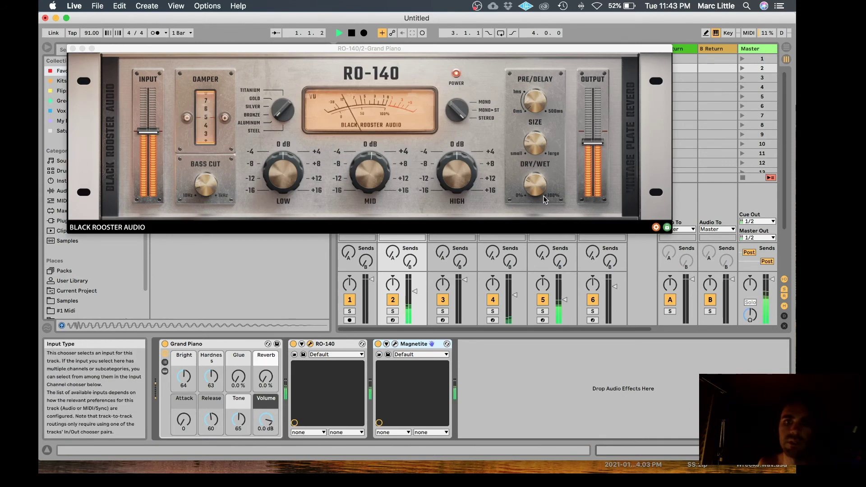
pyautogui.click(544, 187)
pyautogui.moveTo(589, 144); pyautogui.dragTo(589, 160)
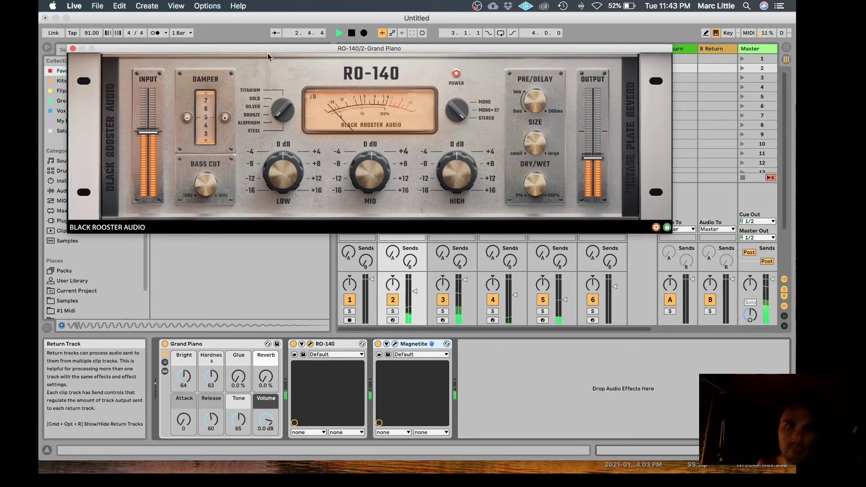
pyautogui.click(73, 49)
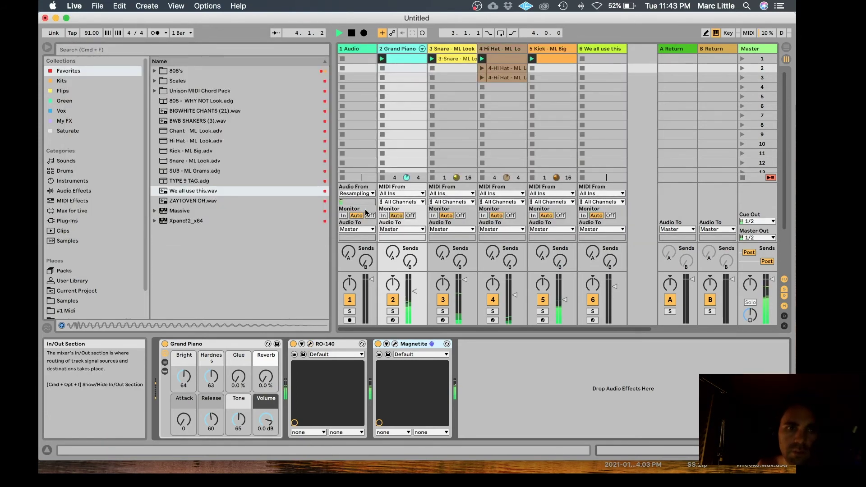
# Raise the wow flutter and set the tape speed to 7.5 in the piano's Magnetite plug-in, and close its window
pyautogui.click(395, 344)
pyautogui.moveTo(443, 114)
pyautogui.mouseDown()
pyautogui.moveTo(443, 107)
pyautogui.moveTo(443, 121)
pyautogui.mouseUp()
pyautogui.moveTo(514, 111); pyautogui.dragTo(520, 89)
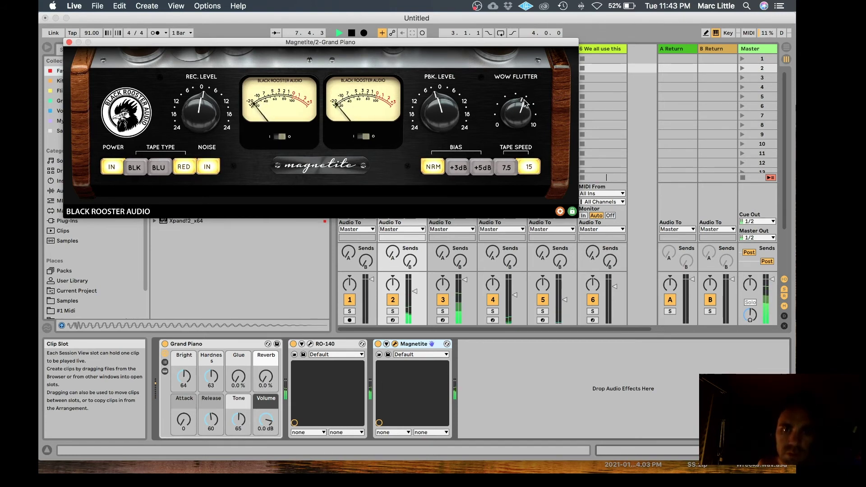
pyautogui.click(505, 168)
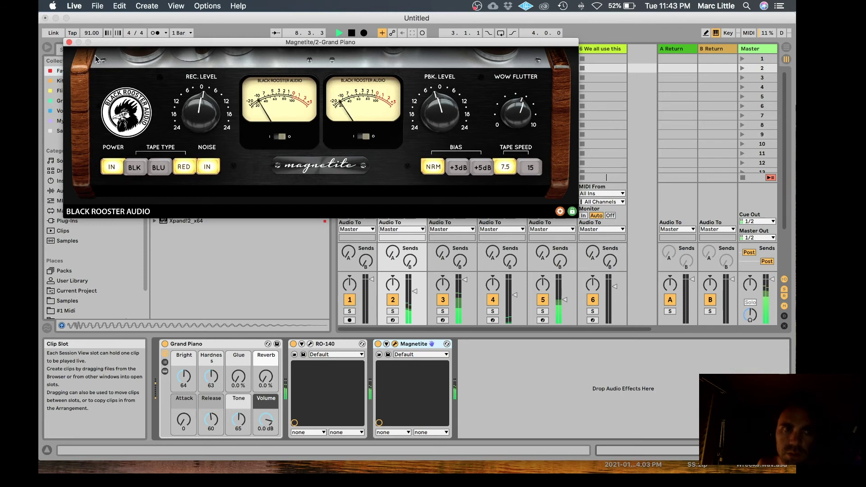
pyautogui.click(69, 42)
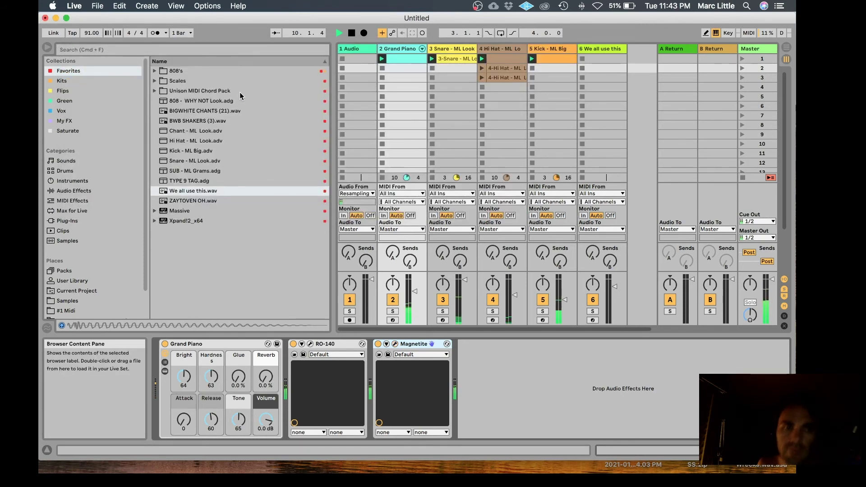
# Expand the 808's folder to view its samples, and switch to OBS
pyautogui.click(155, 71)
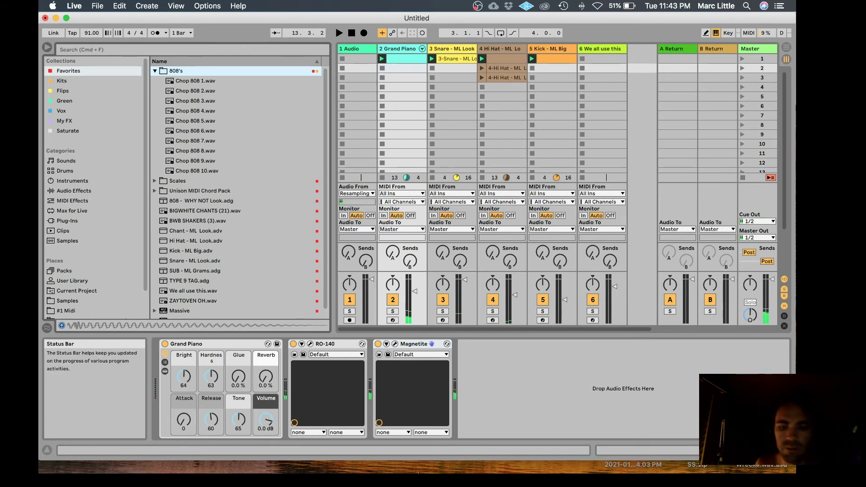
pyautogui.moveTo(429, 469)
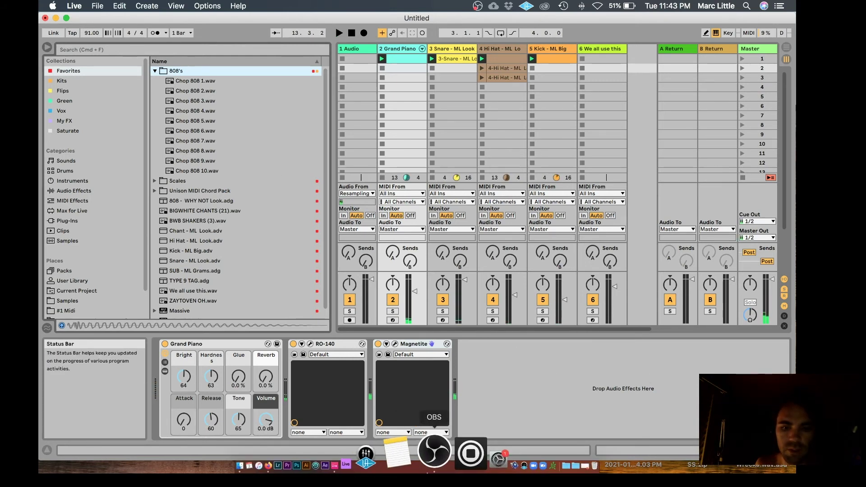
pyautogui.click(429, 467)
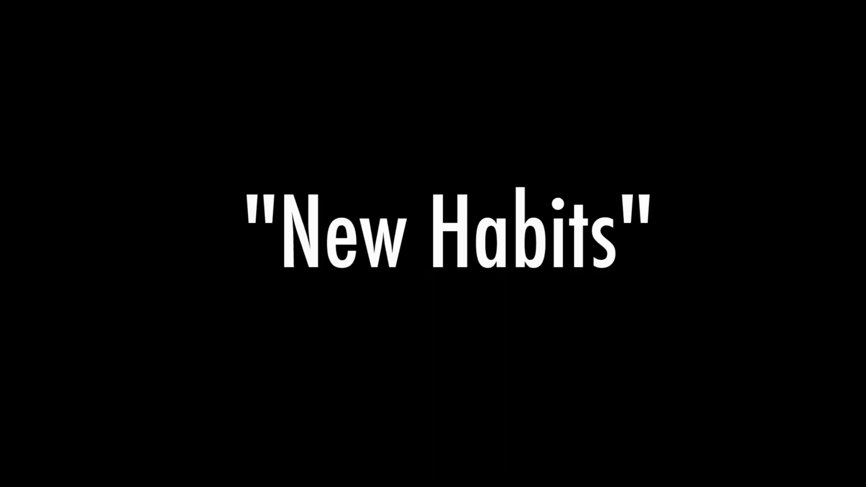